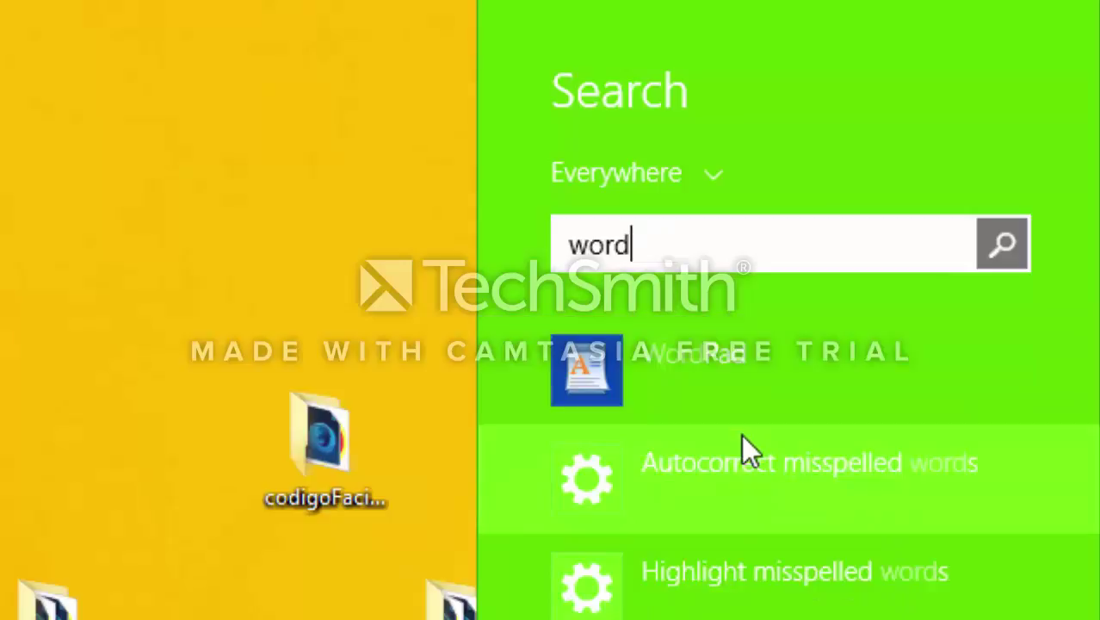
Search the computer for "powerpoint" in place of "word", and close the search.
type("powerpoi")
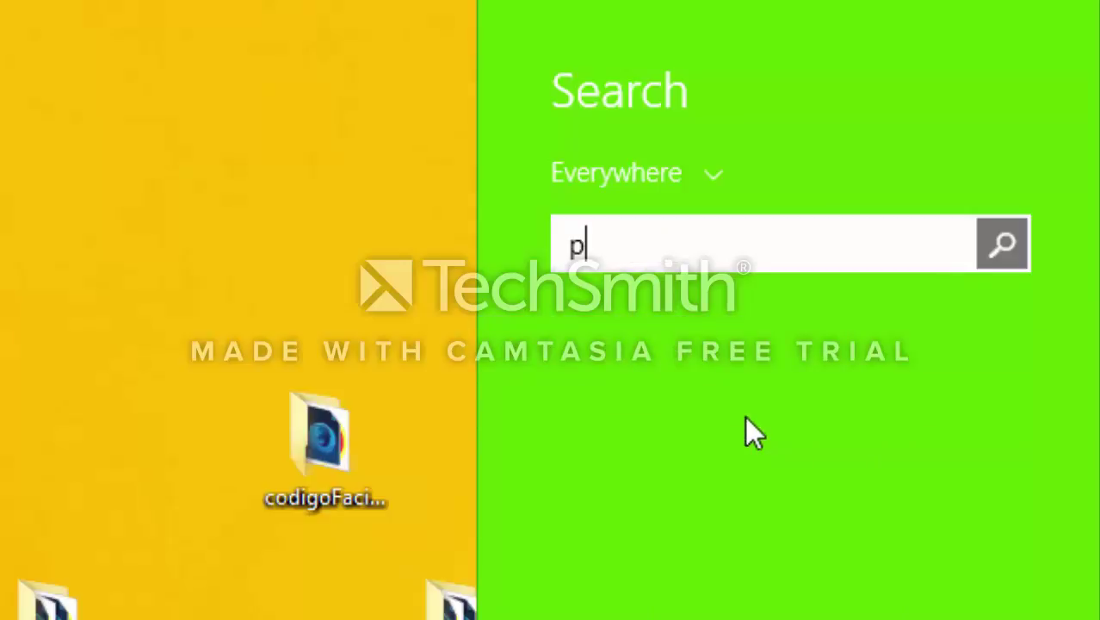
type("nt")
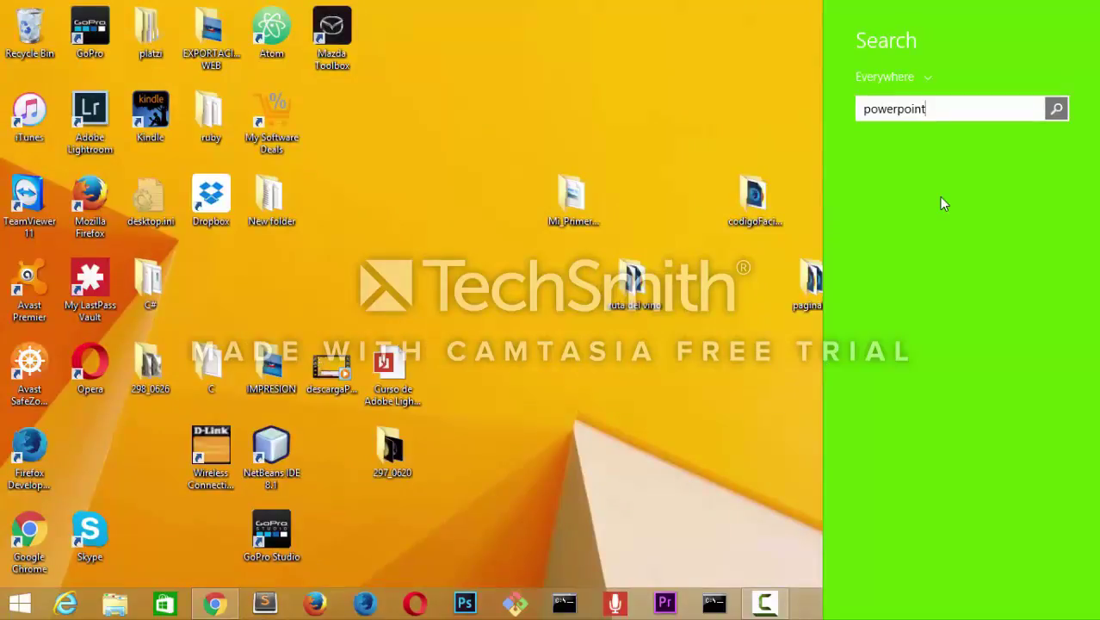
left_click(669, 122)
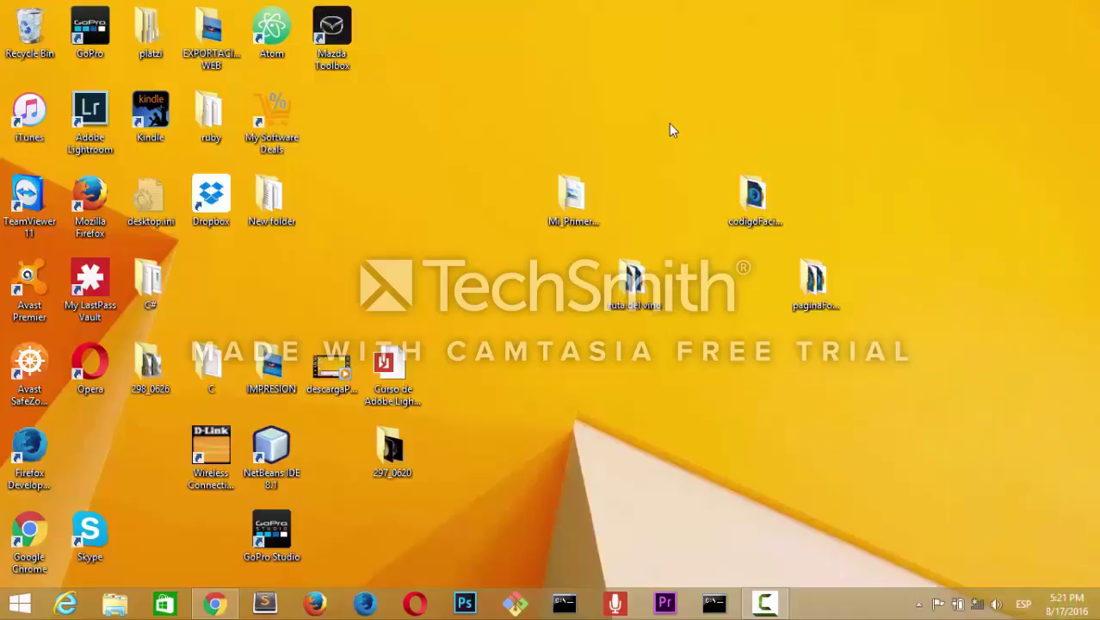
Look through the installed programs in Control Panel's Programs and Features for Microsoft Office, and close the window.
key("super+x")
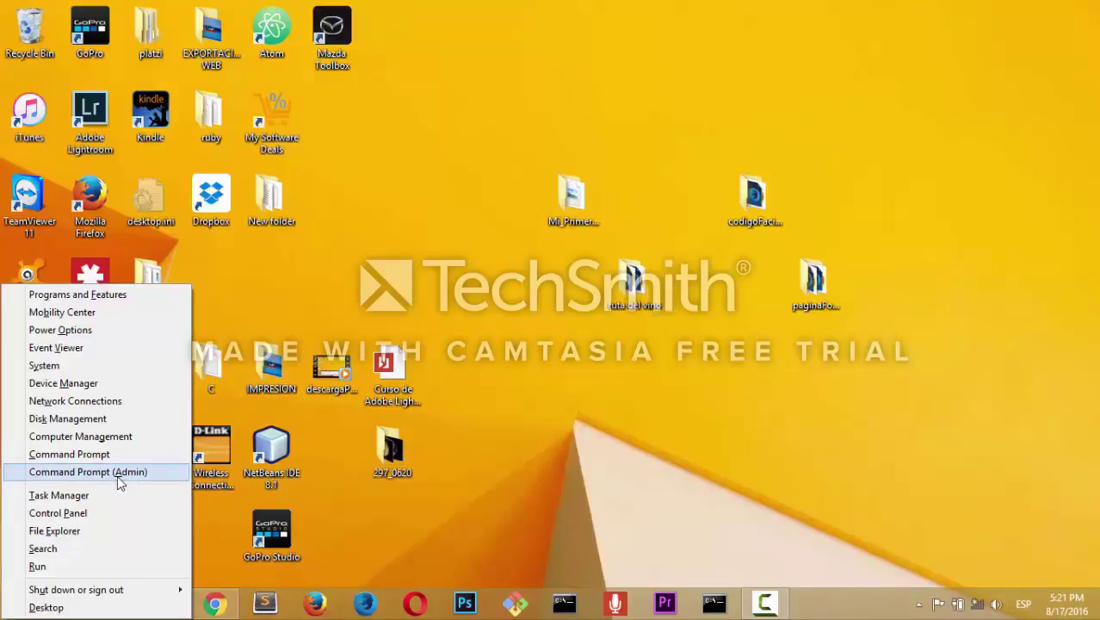
left_click(90, 515)
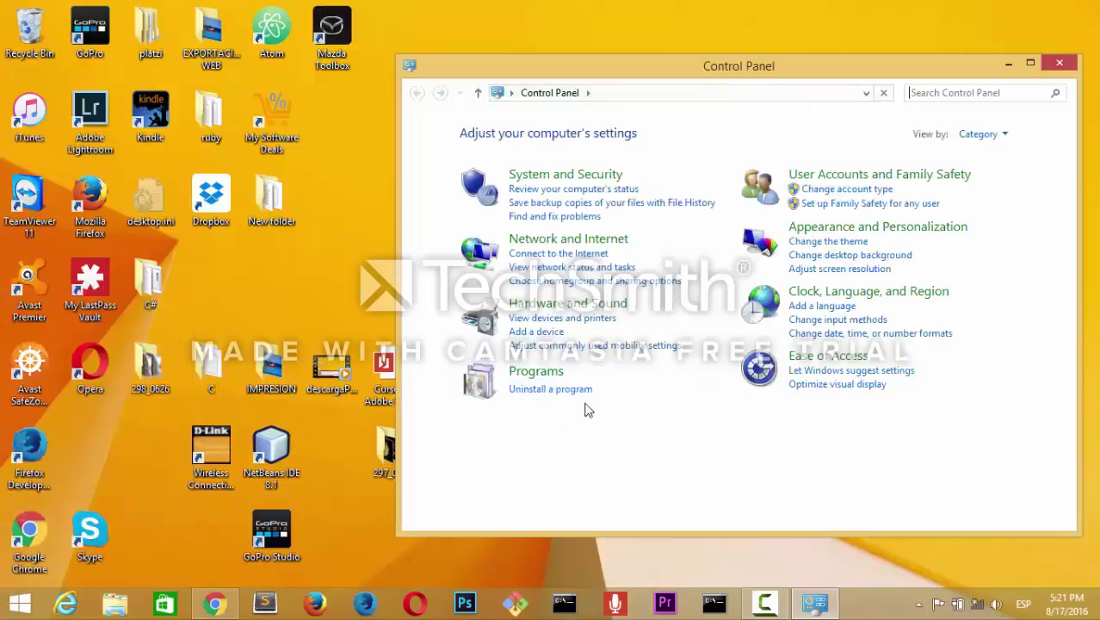
left_click(539, 376)
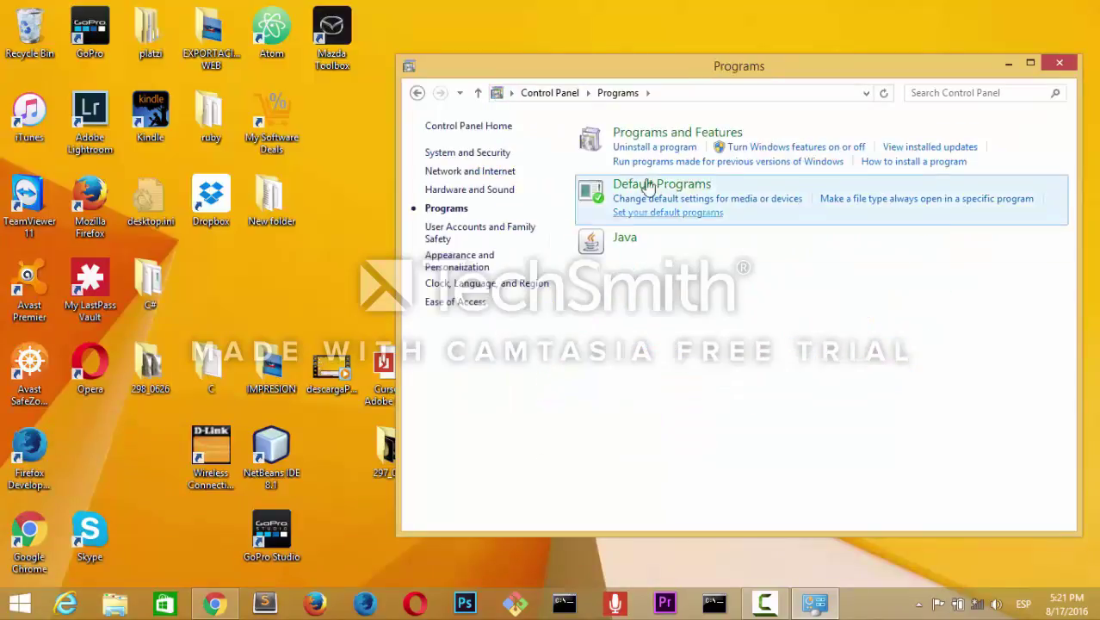
left_click(669, 133)
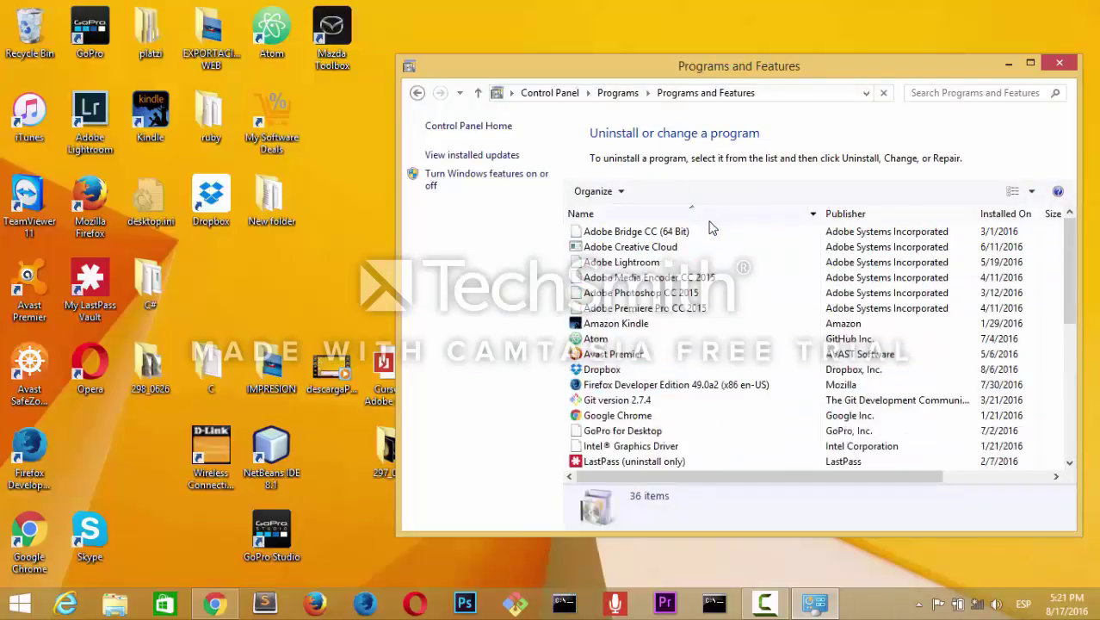
left_click(1030, 63)
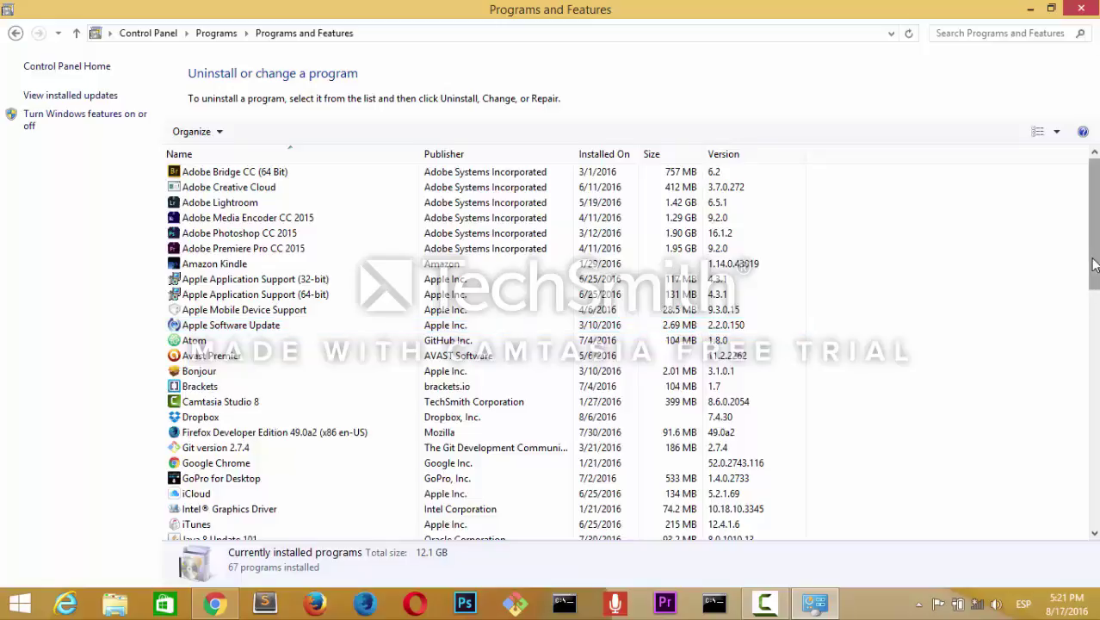
left_click_drag(1093, 269, 1095, 342)
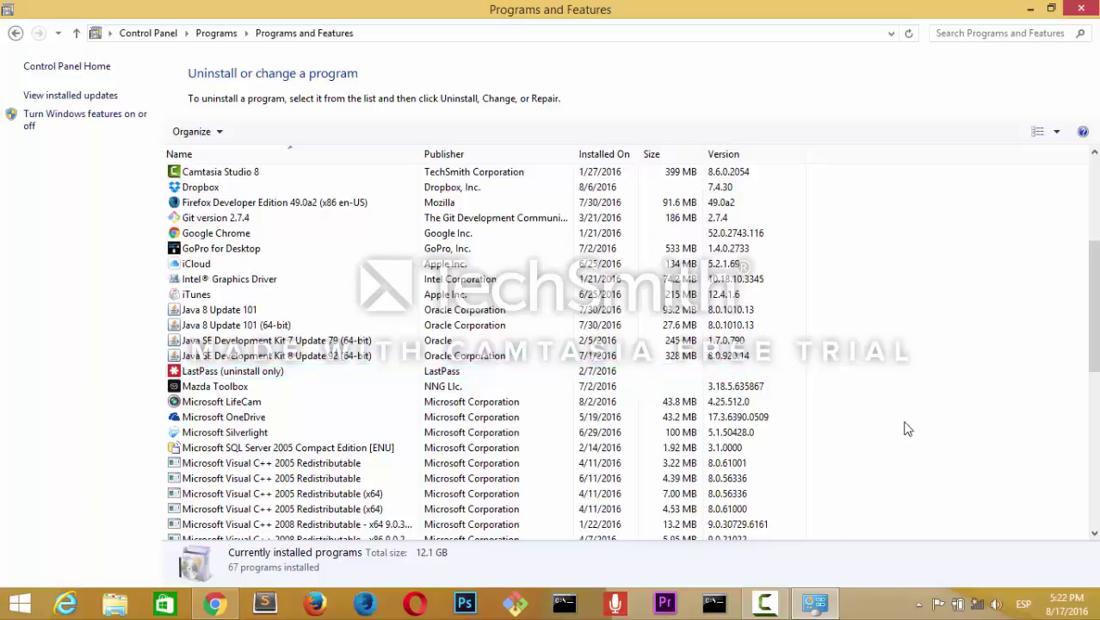
left_click(1081, 12)
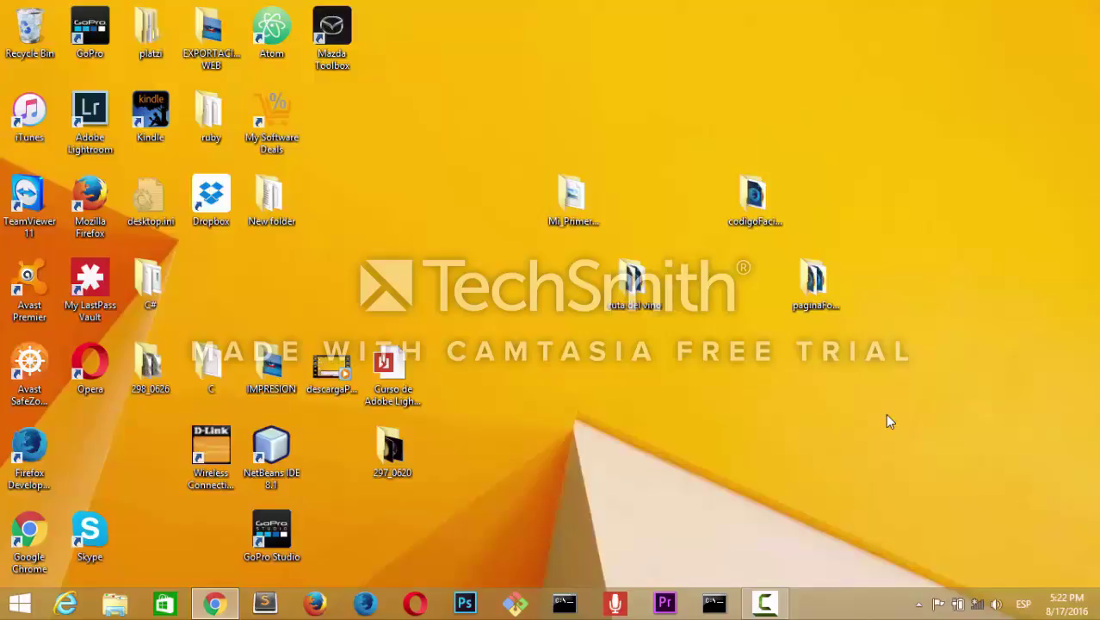
Connect the computer to the ARRIS-C052 Wi-Fi network.
left_click(976, 604)
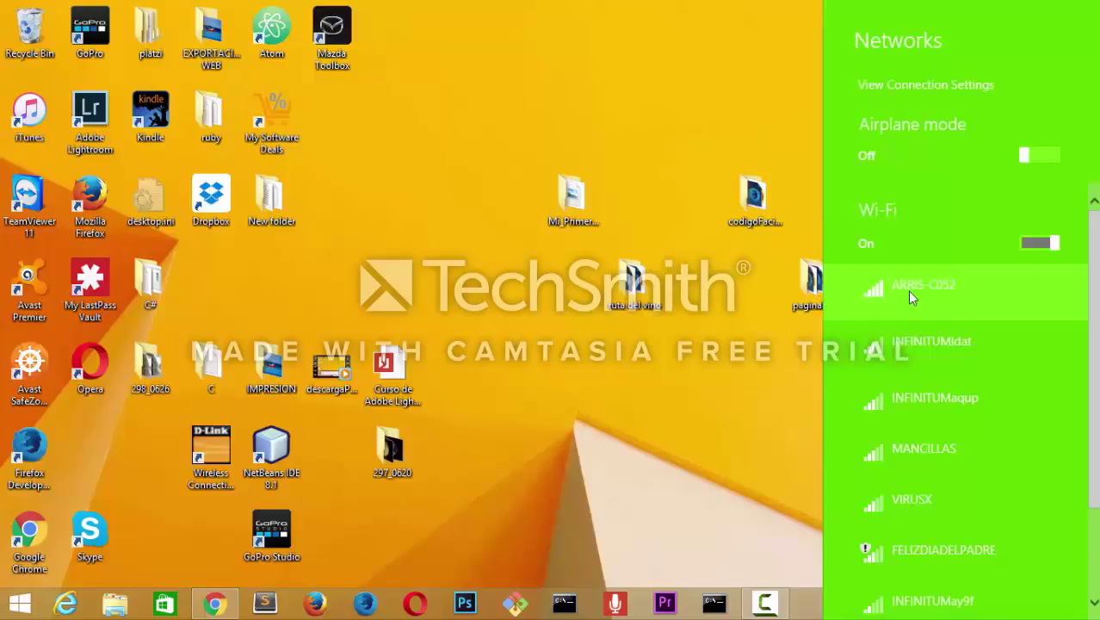
left_click(907, 290)
left_click(1015, 390)
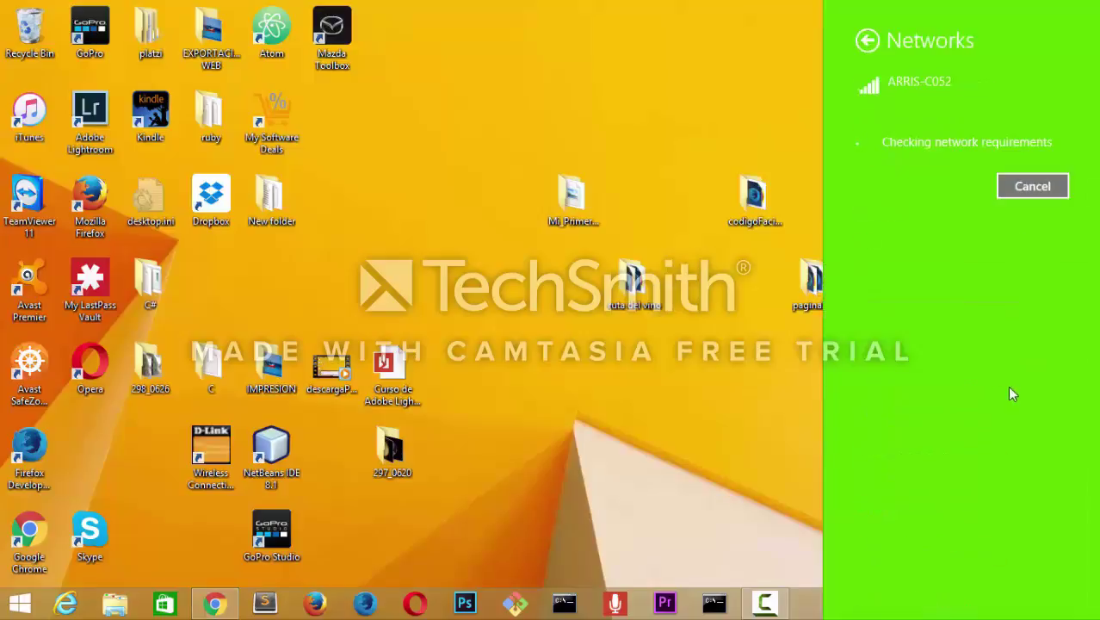
left_click(741, 389)
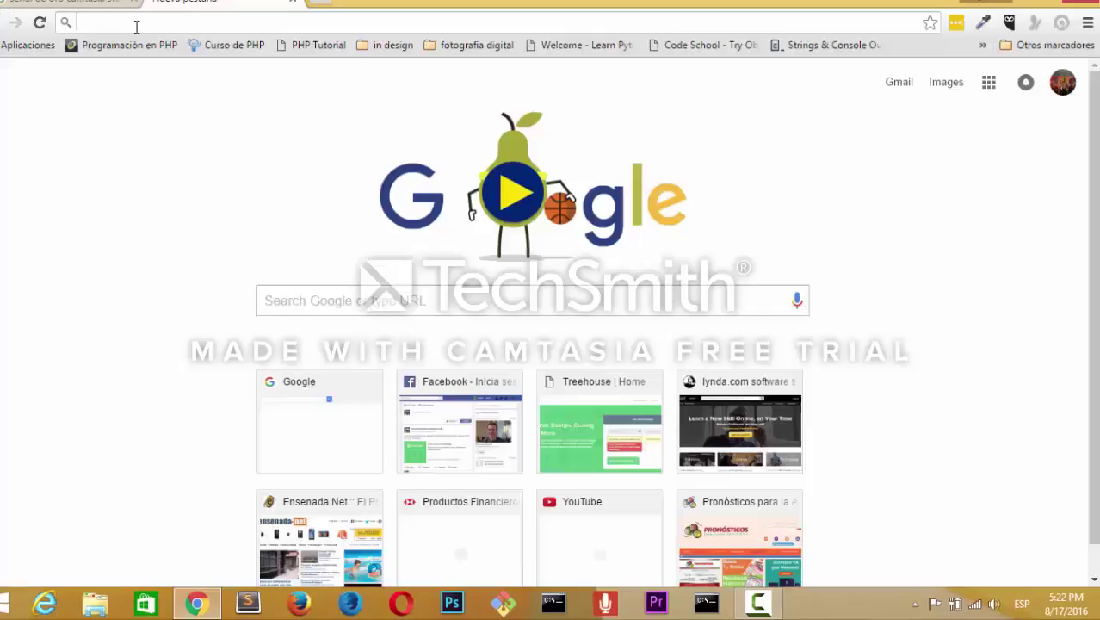
type("www.")
key("Return")
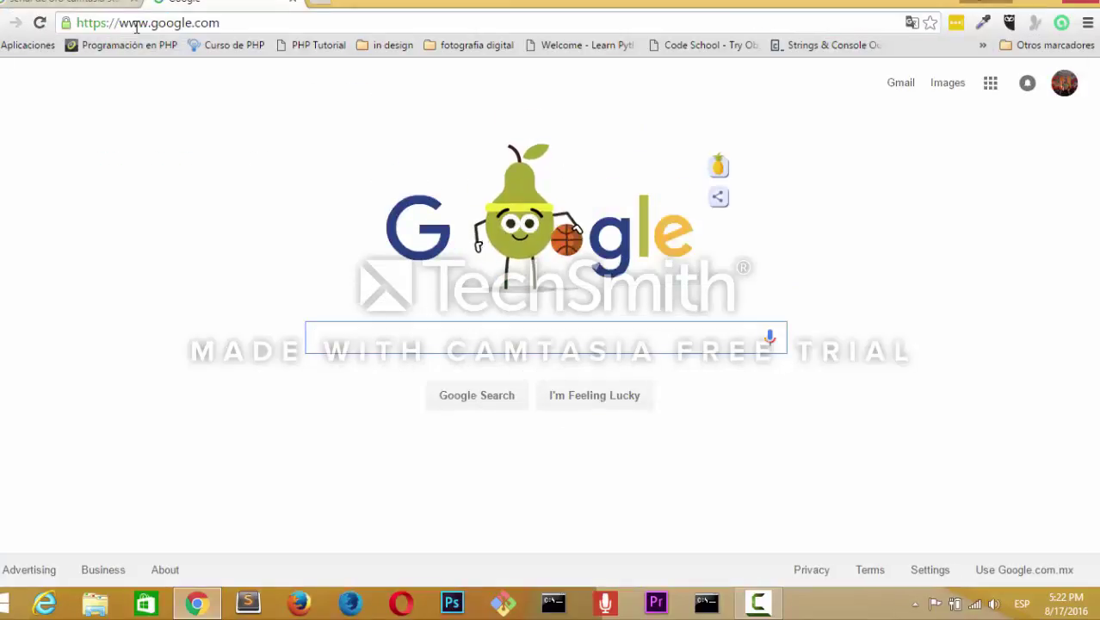
type("office")
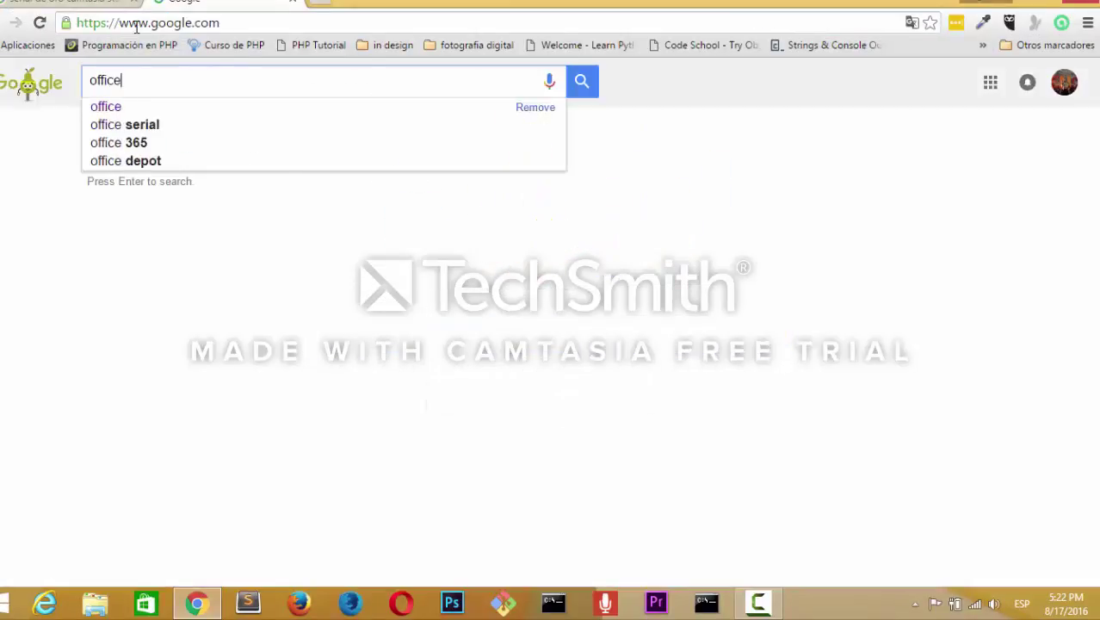
key("Return")
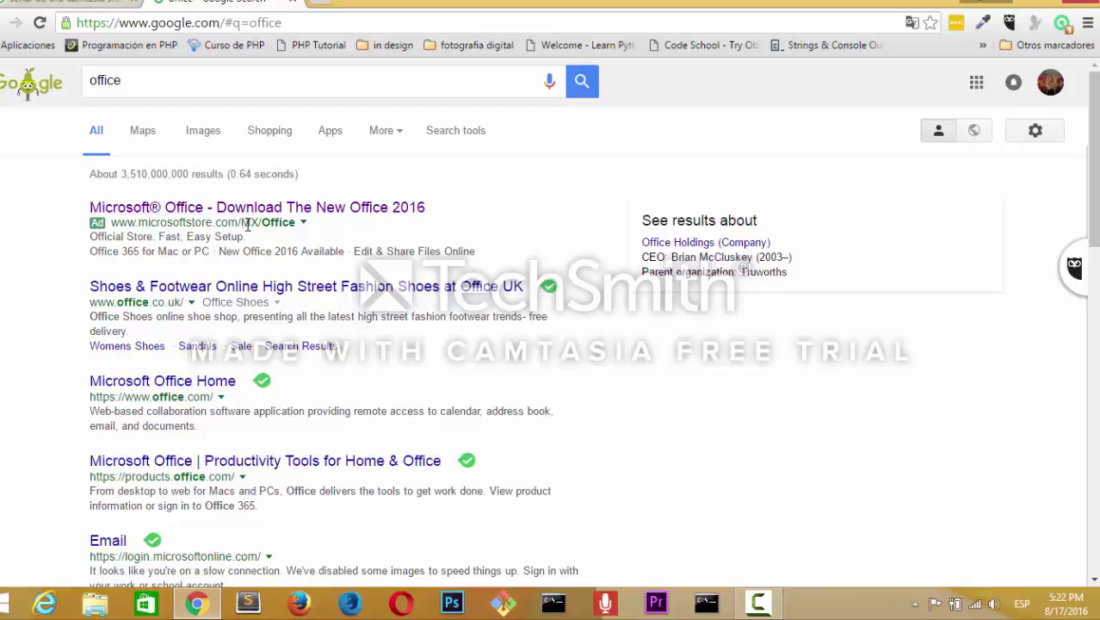
Open the Microsoft Store result for downloading the new Office 2016 and dismiss the promotional e-mail sign-up.
left_click(307, 209)
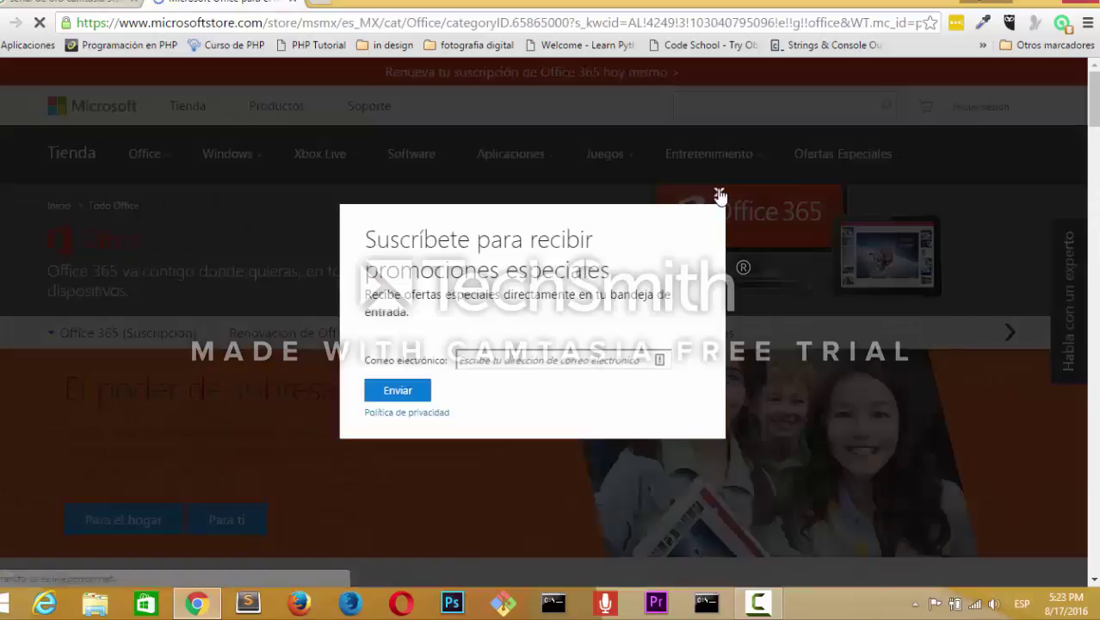
left_click(719, 192)
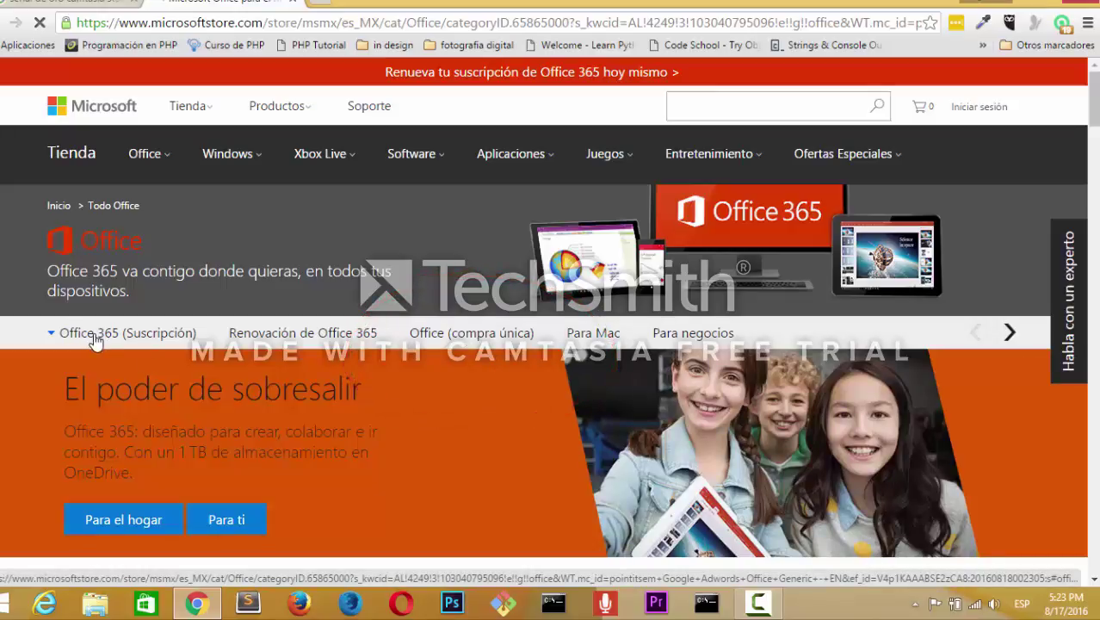
Examine the supported devices, prices and included applications of the Office 365 Hogar and Office 365 Personal plans.
scroll(95, 341, "down", 5)
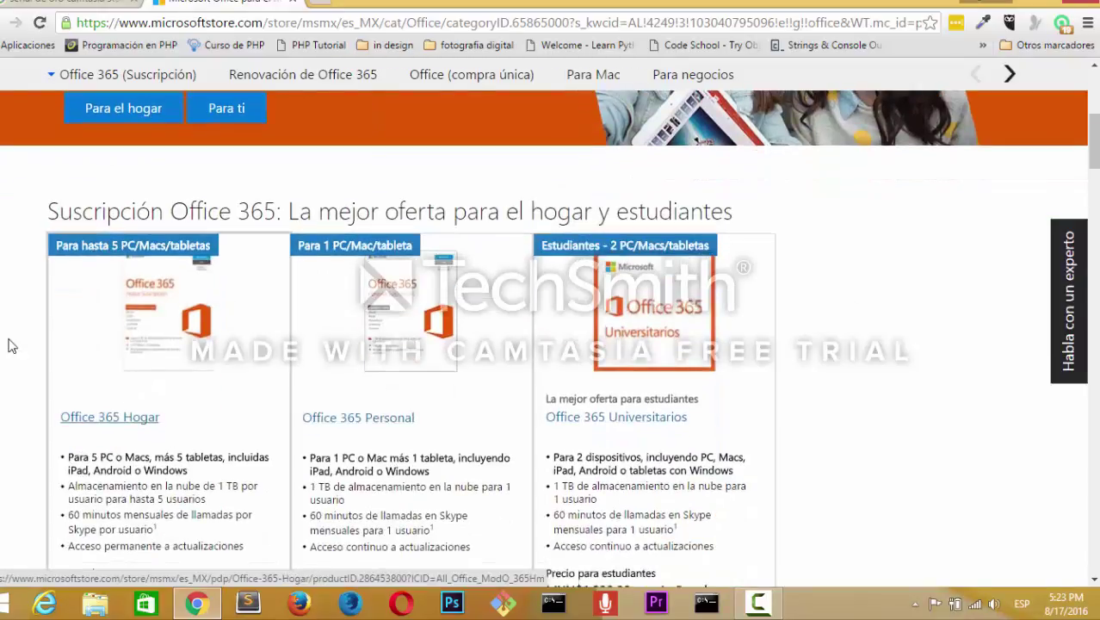
scroll(7, 340, "down", 1)
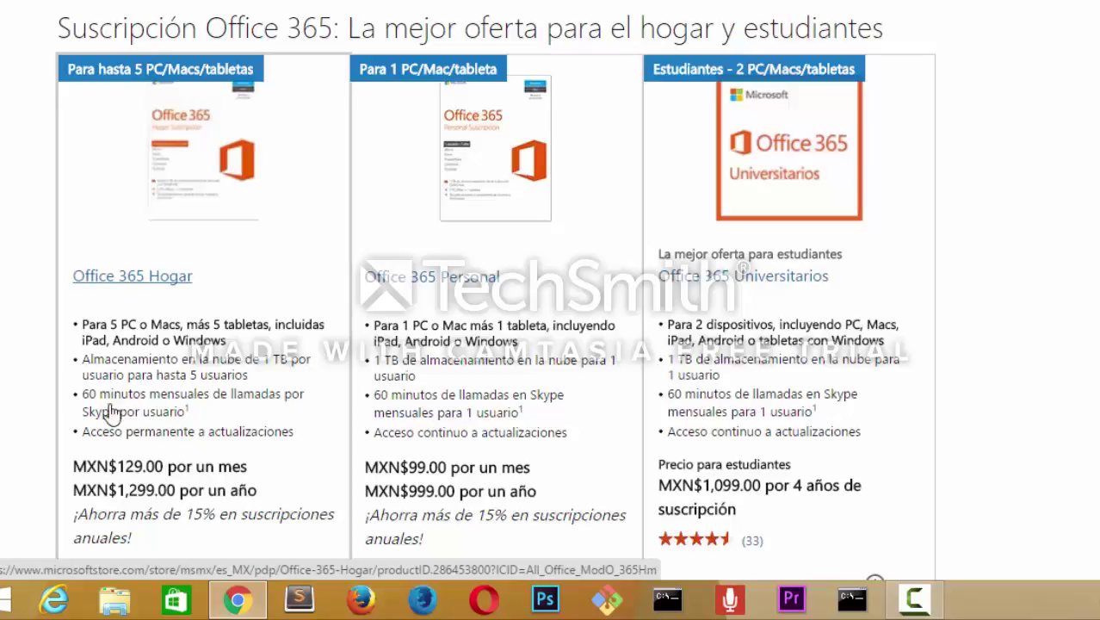
scroll(231, 462, "down", 2)
scroll(231, 462, "down", 2)
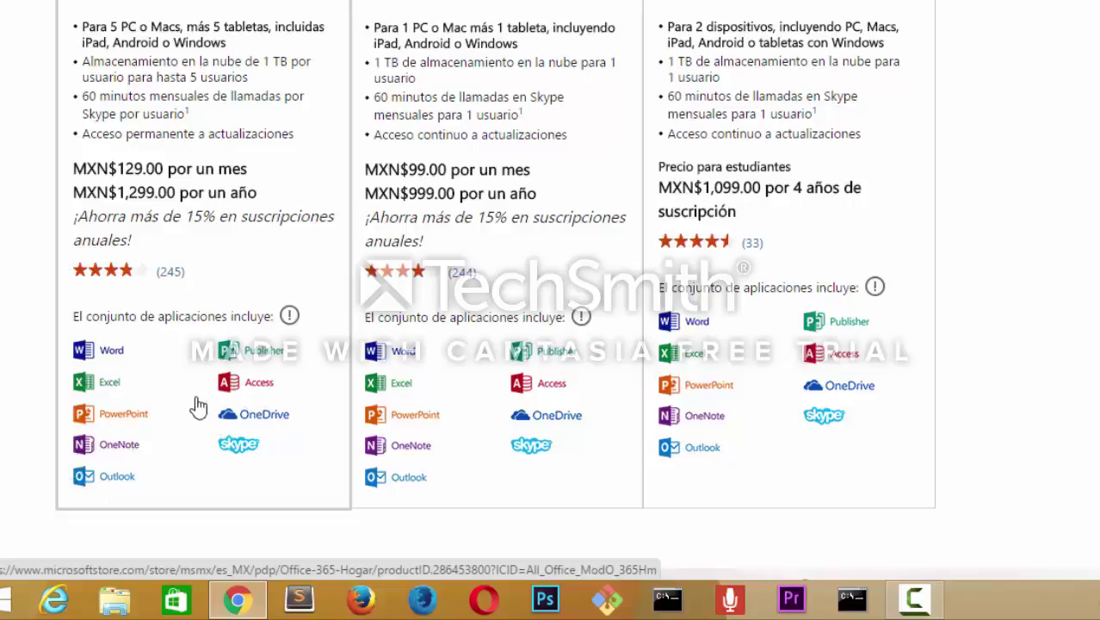
scroll(194, 404, "up", 3)
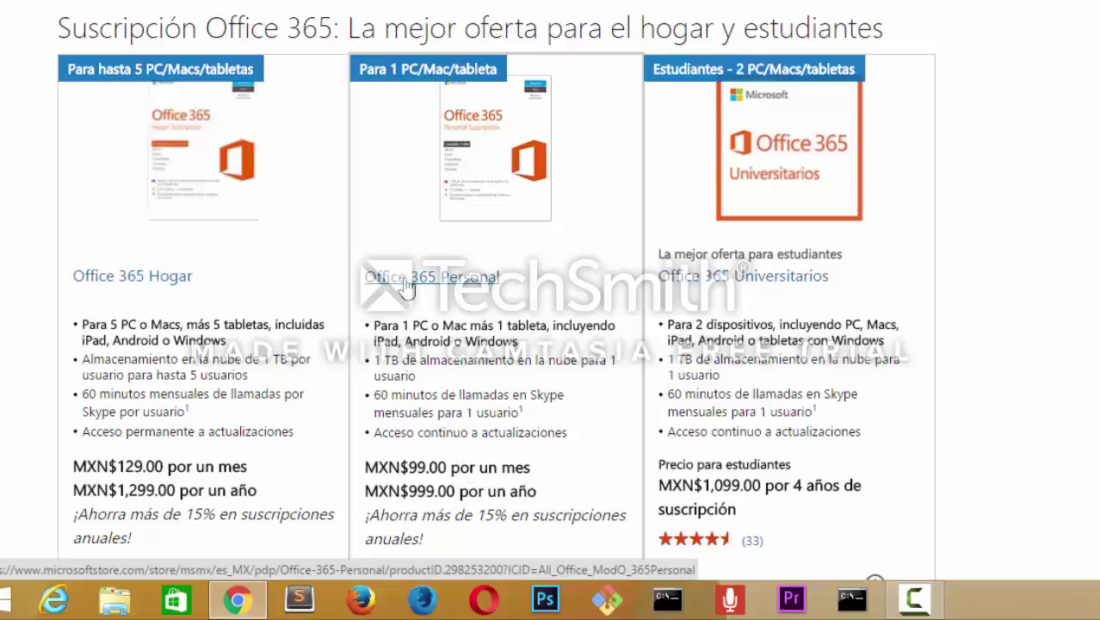
scroll(476, 344, "down", 2)
scroll(475, 344, "down", 1)
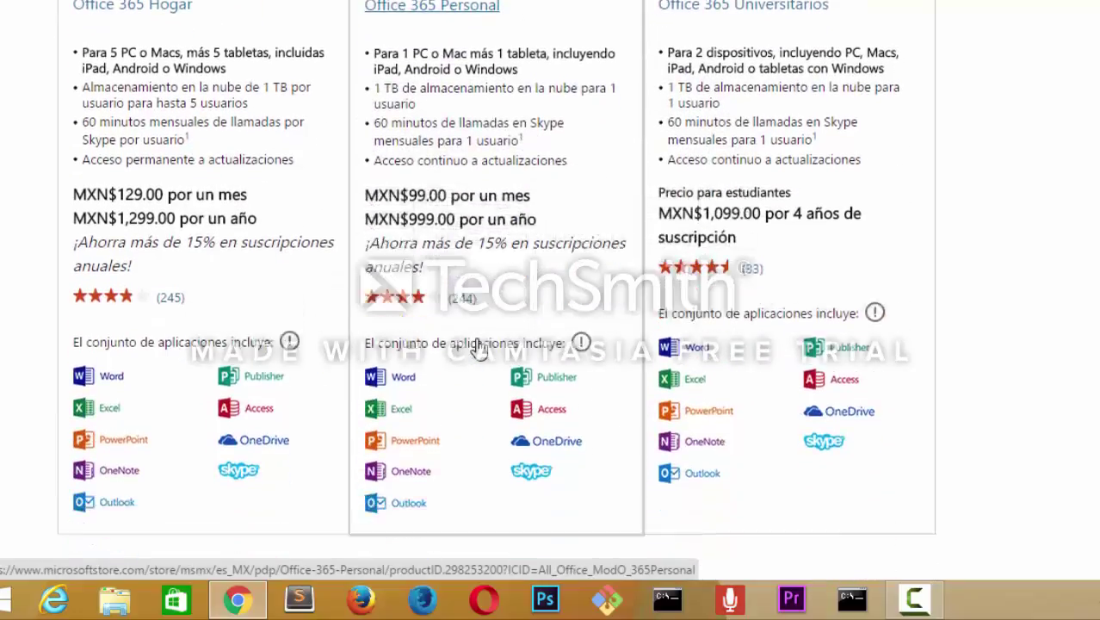
scroll(476, 345, "up", 4)
scroll(479, 343, "down", 2)
scroll(480, 343, "down", 5)
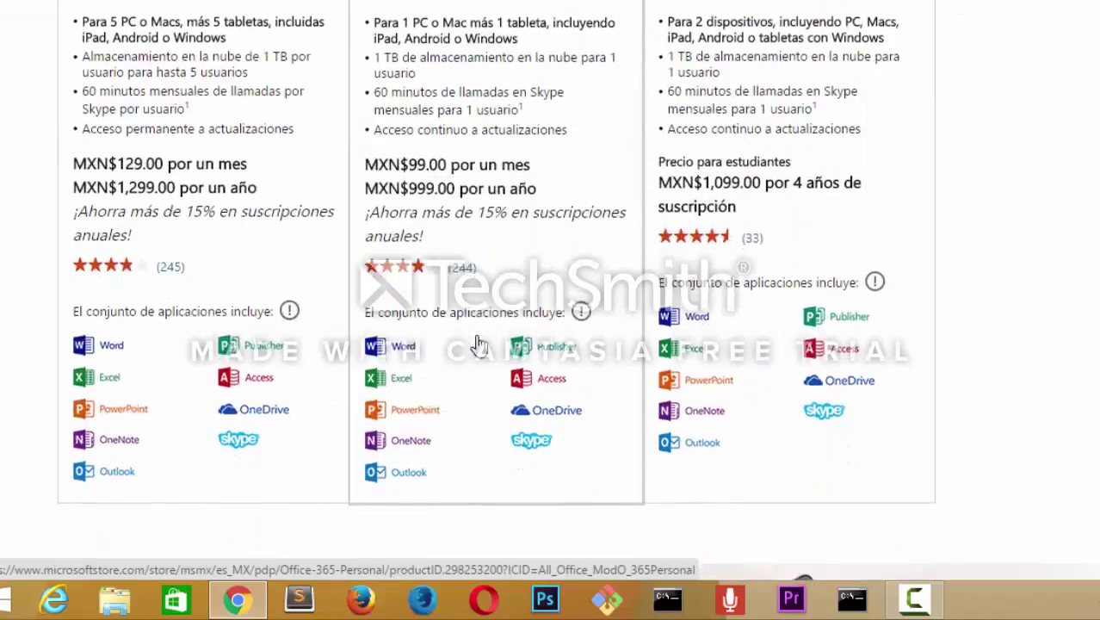
scroll(490, 319, "up", 3)
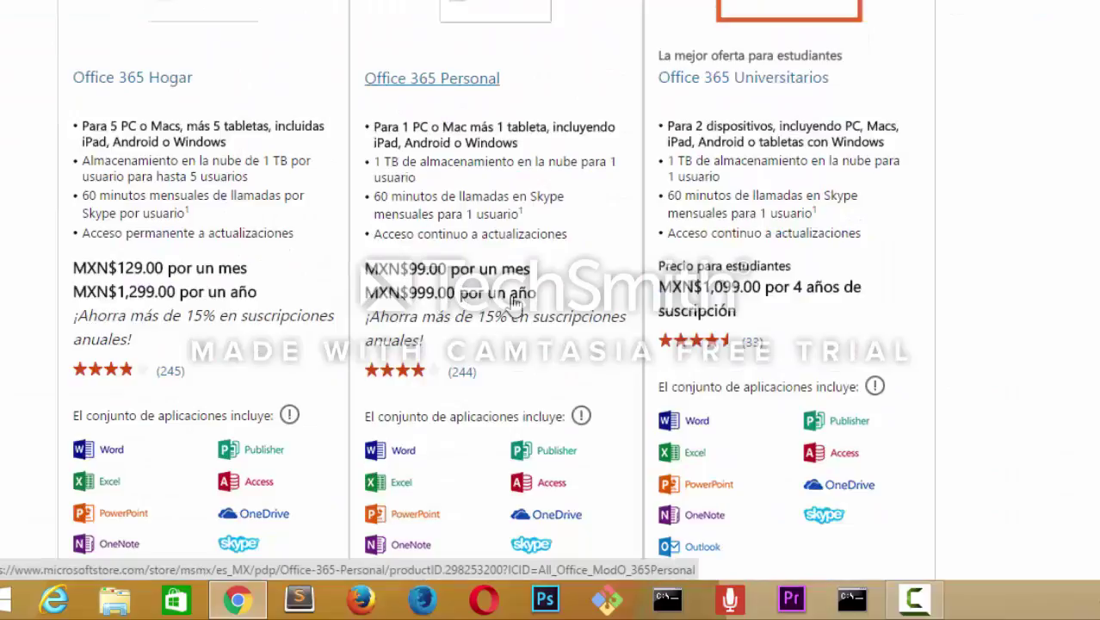
scroll(514, 324, "up", 1)
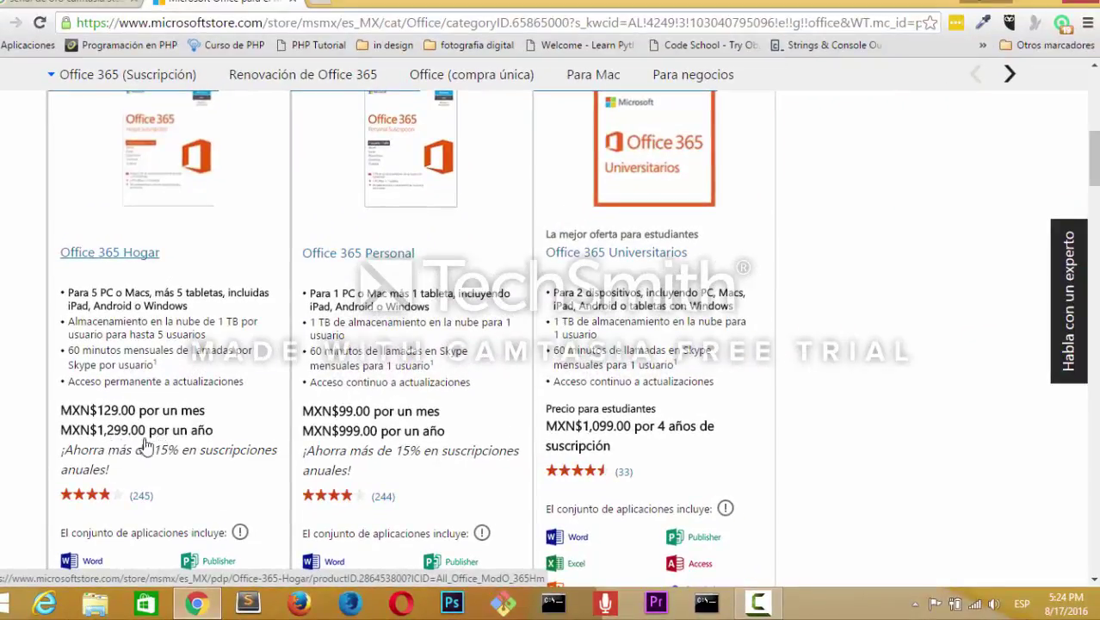
Examine the student price and included applications of Office 365 Universitarios, and review the Office 365 Hogar plan again.
scroll(689, 462, "up", 3)
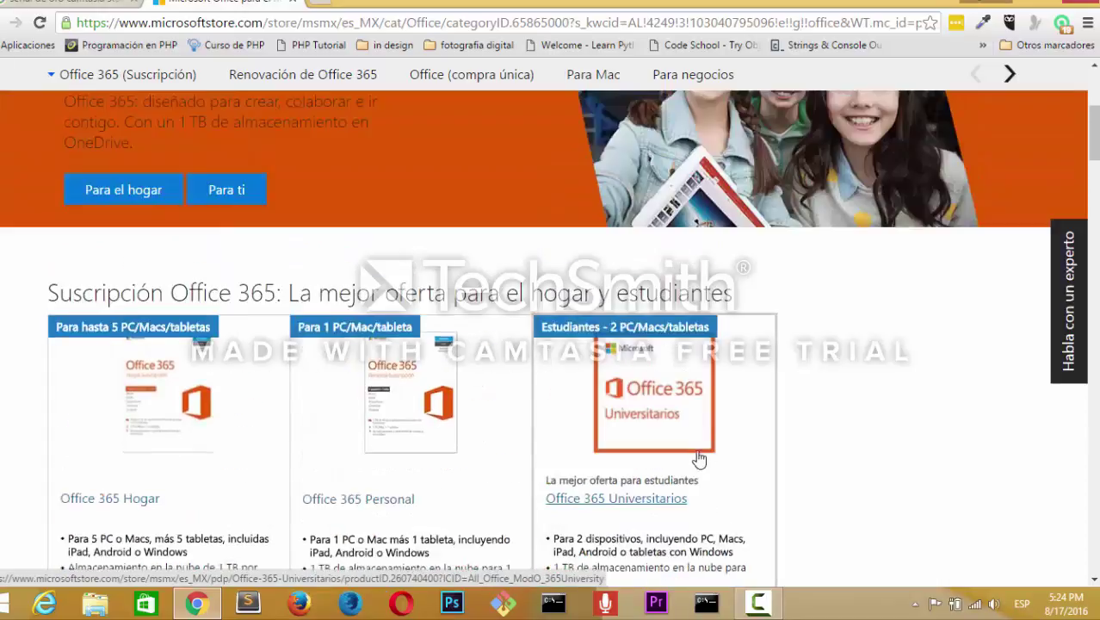
scroll(614, 342, "down", 1)
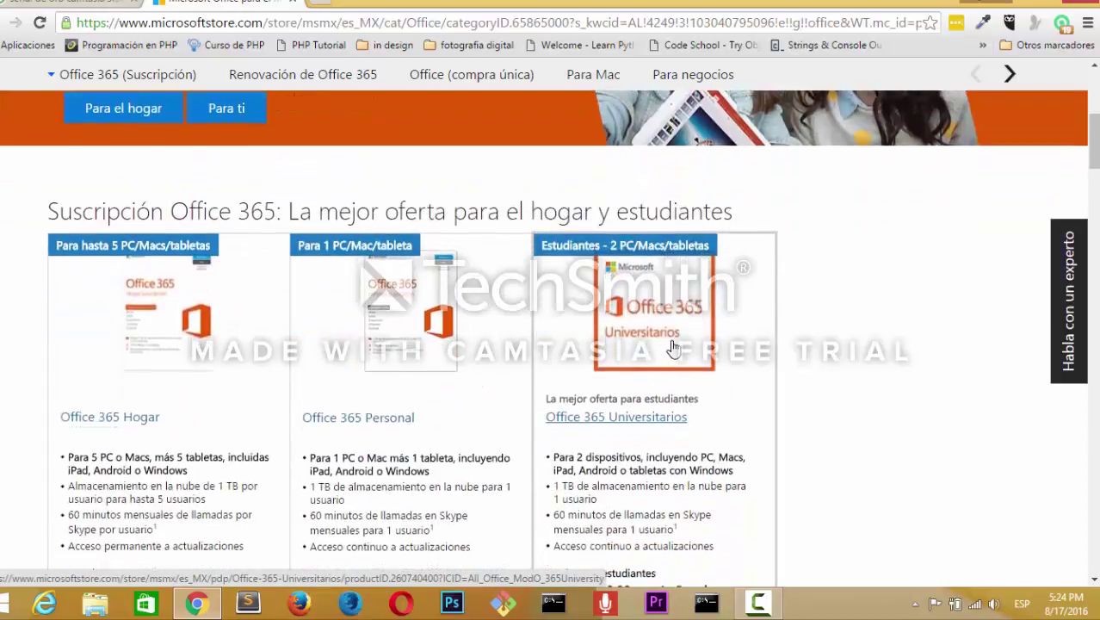
scroll(689, 389, "down", 2)
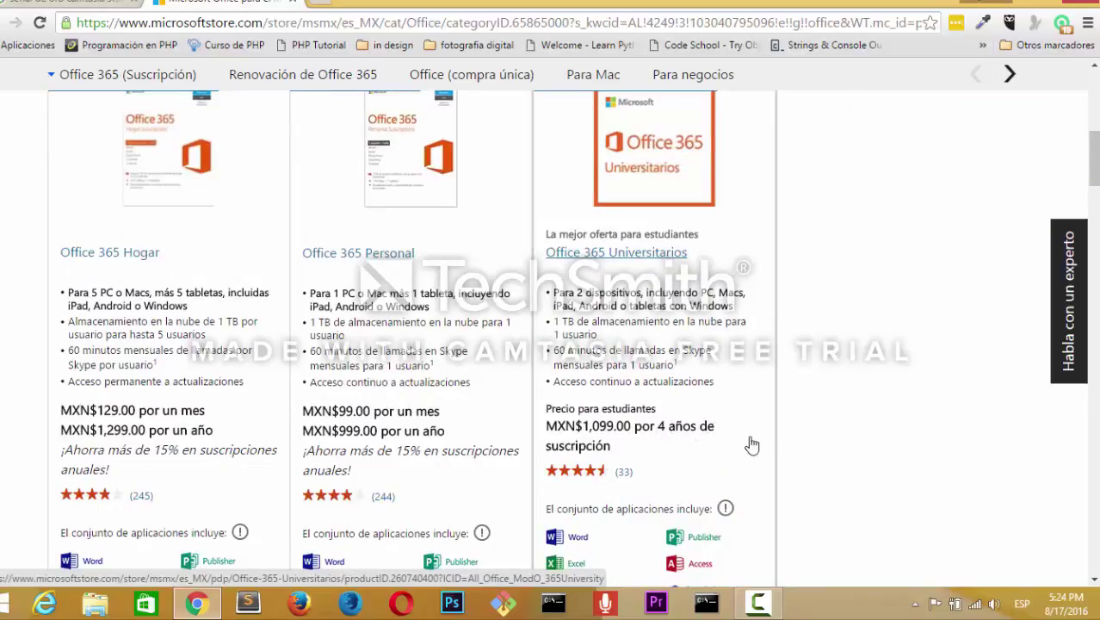
scroll(728, 465, "down", 2)
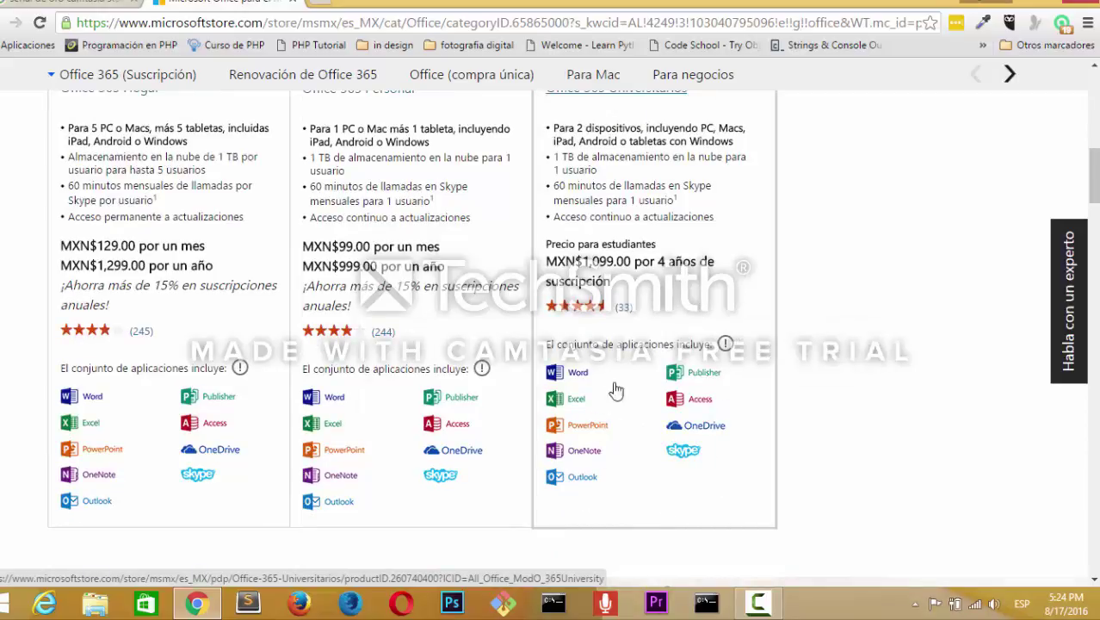
scroll(734, 498, "up", 6)
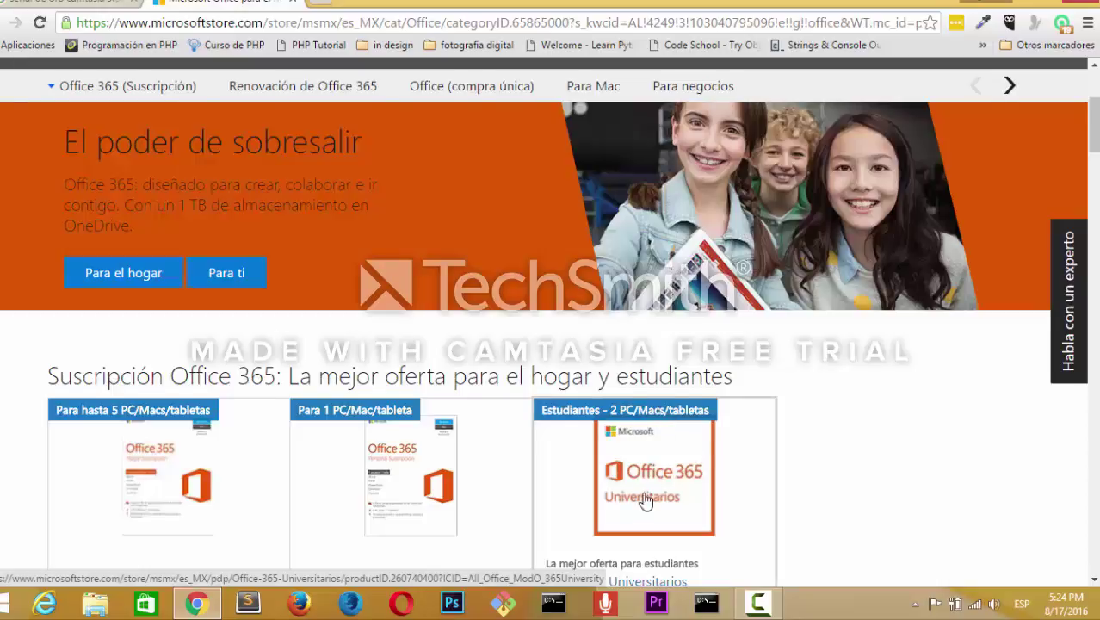
scroll(646, 500, "down", 2)
scroll(654, 461, "down", 2)
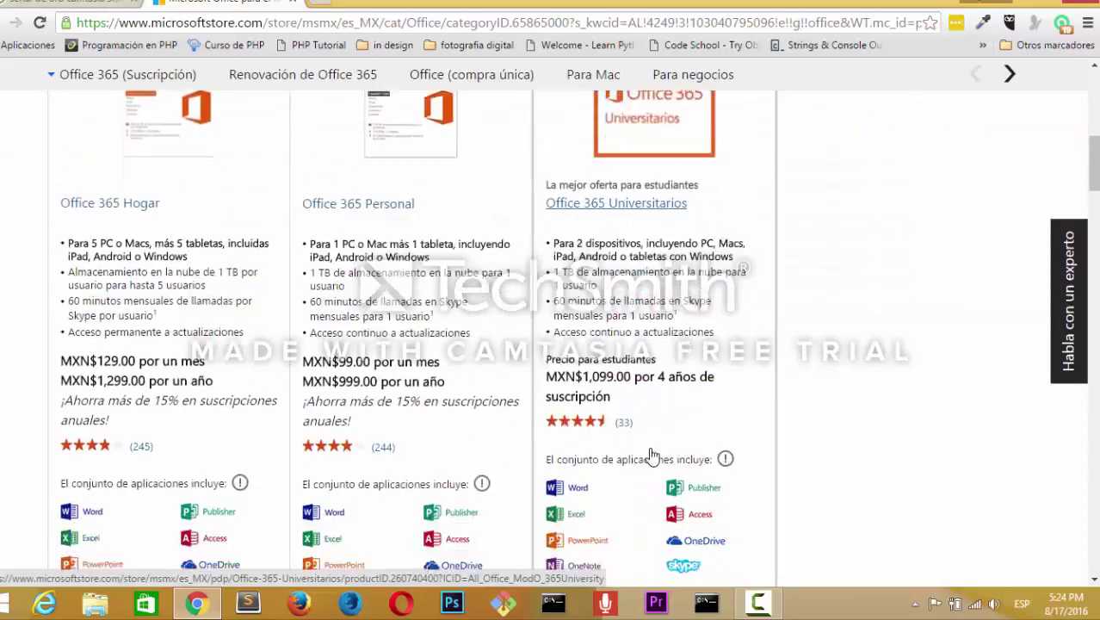
scroll(650, 439, "up", 3)
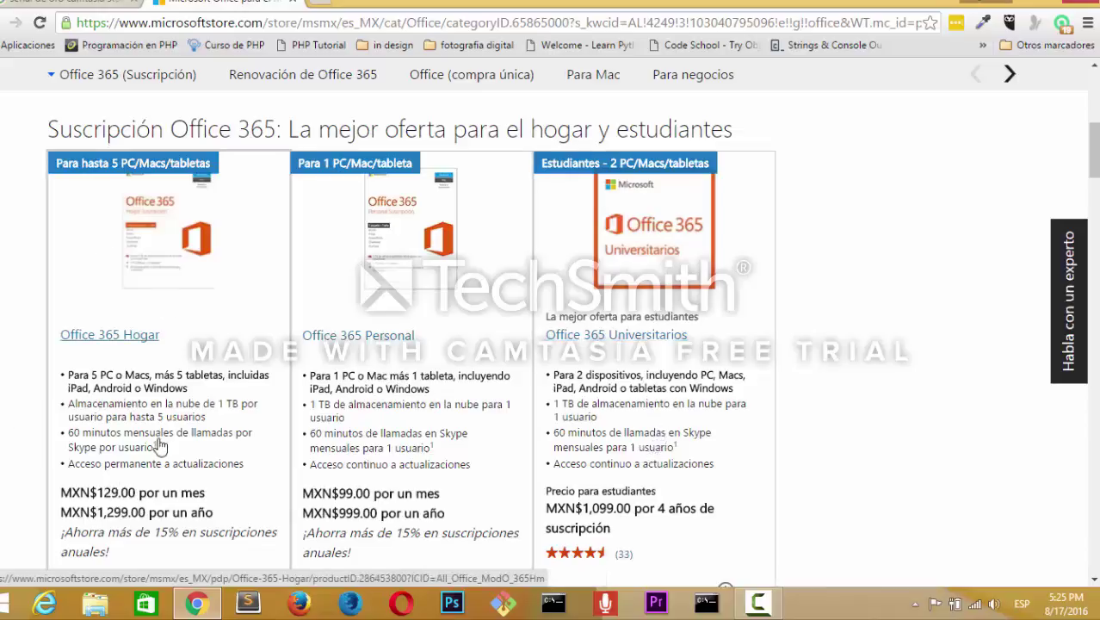
scroll(154, 381, "down", 2)
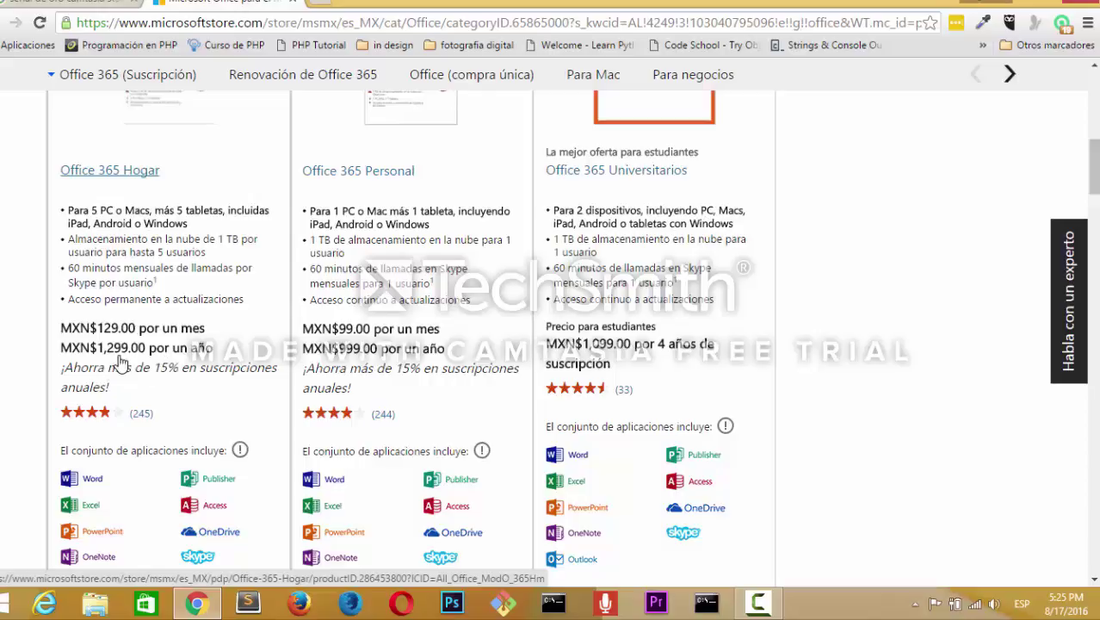
scroll(176, 411, "down", 1)
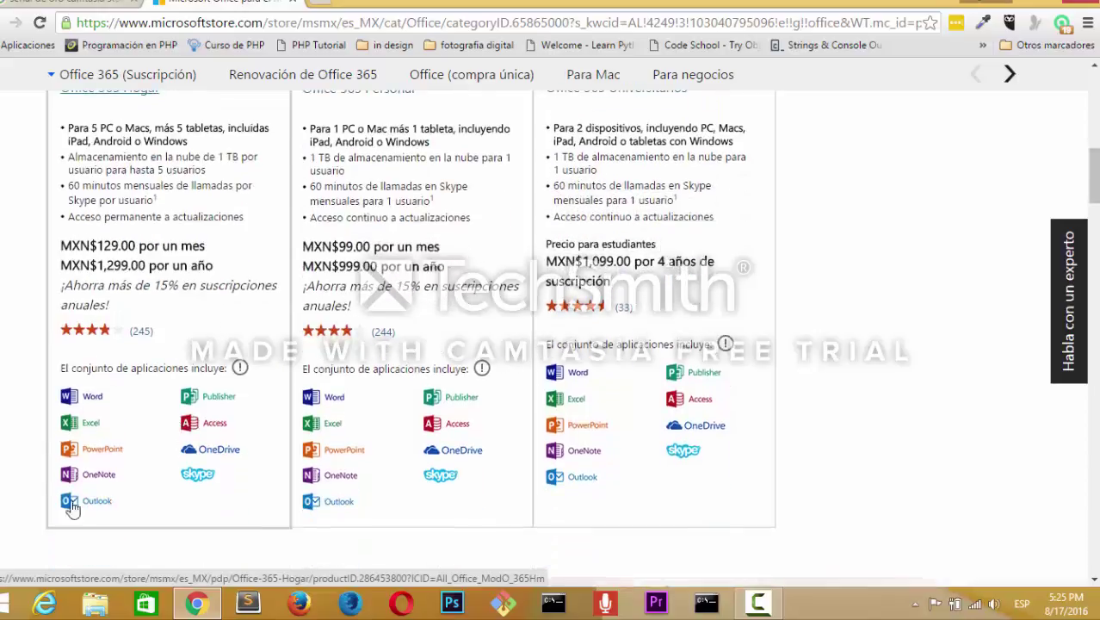
Go to the one-time purchase Office suites and examine the price and included applications of Office Hogar y Estudiantes 2016.
scroll(110, 407, "up", 4)
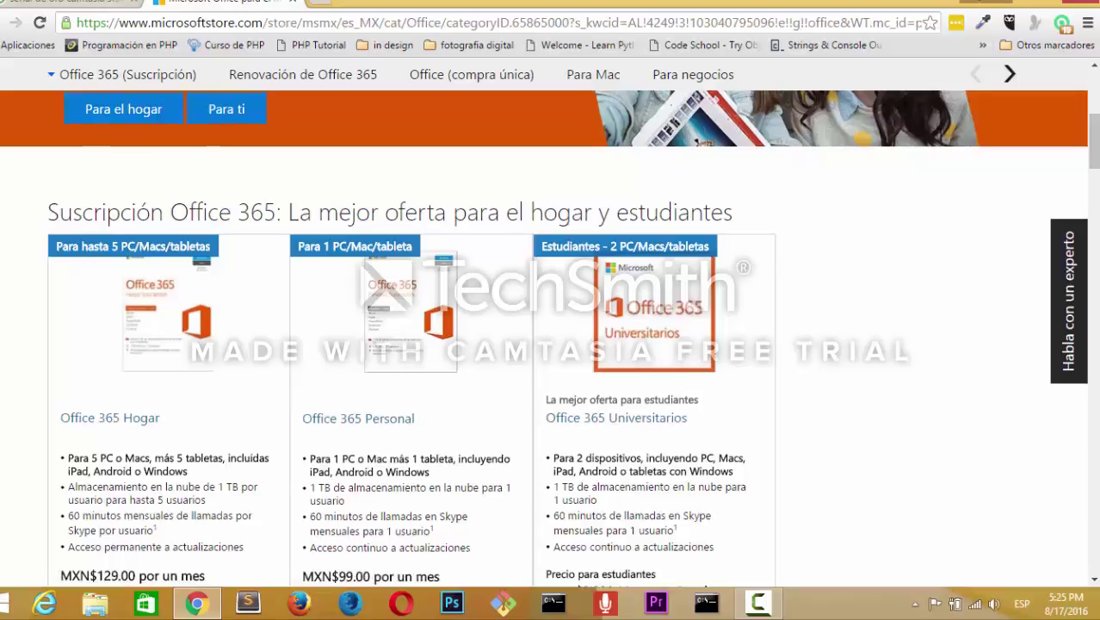
scroll(550, 344, "up", 3)
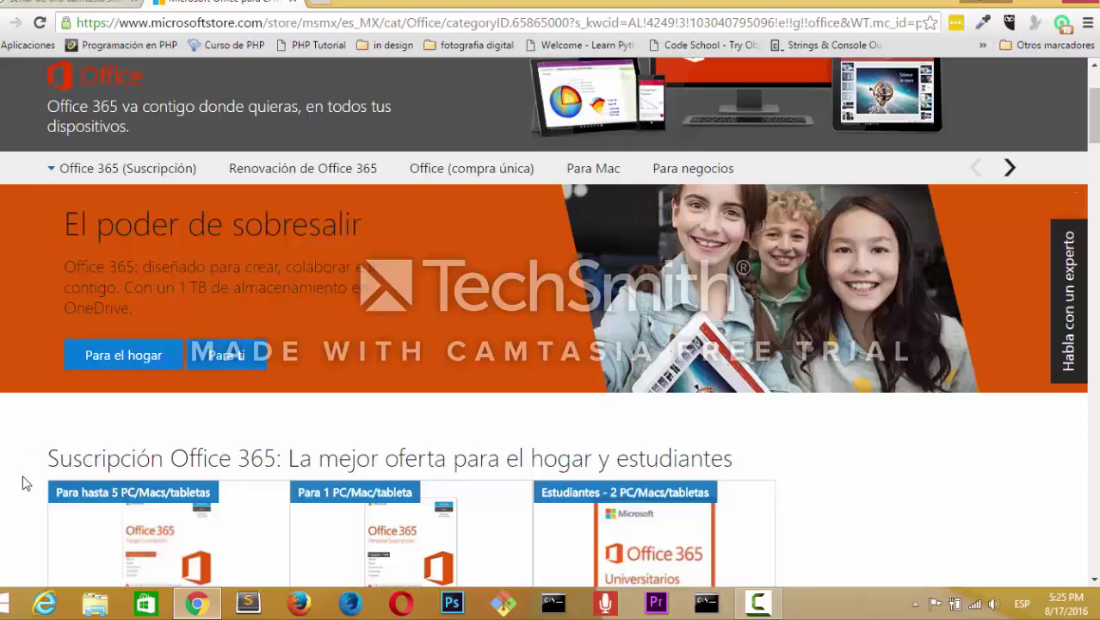
left_click(486, 173)
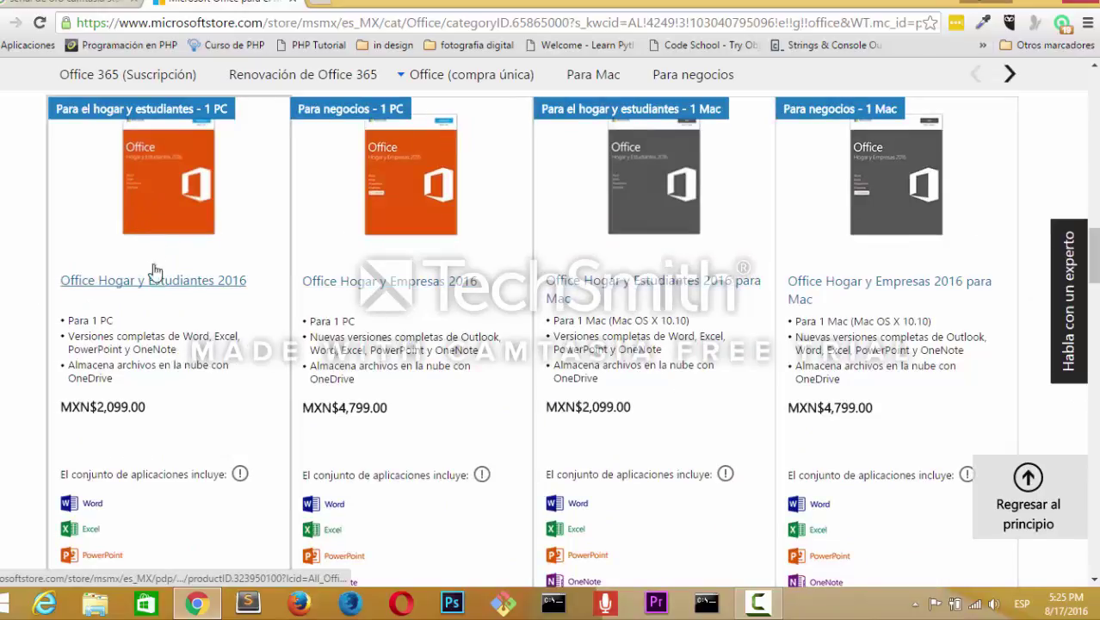
scroll(154, 271, "down", 2)
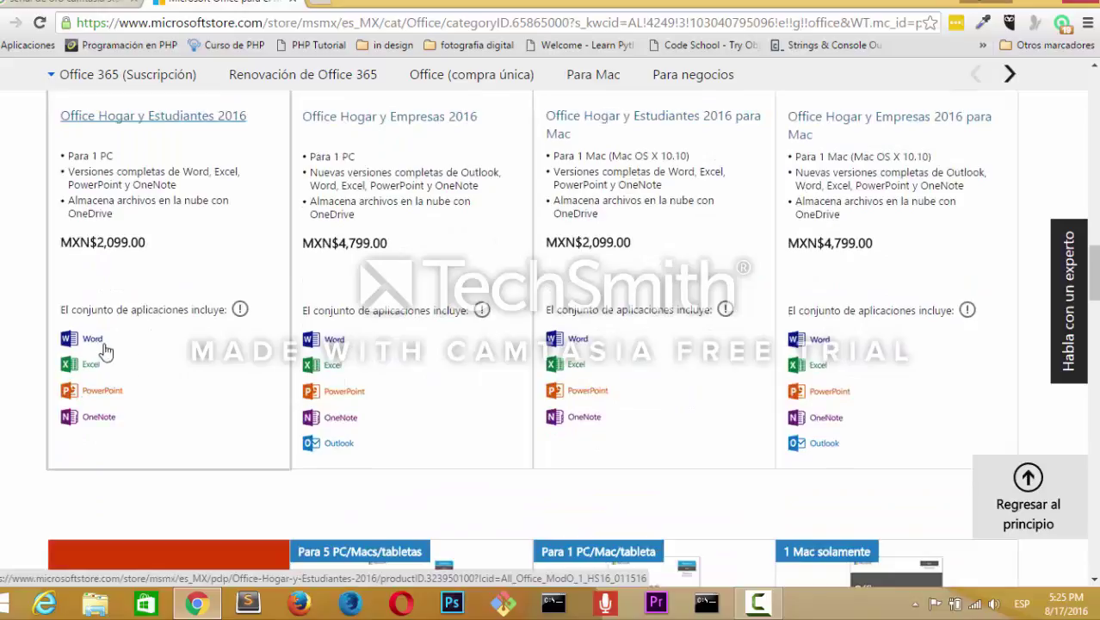
scroll(124, 348, "up", 1)
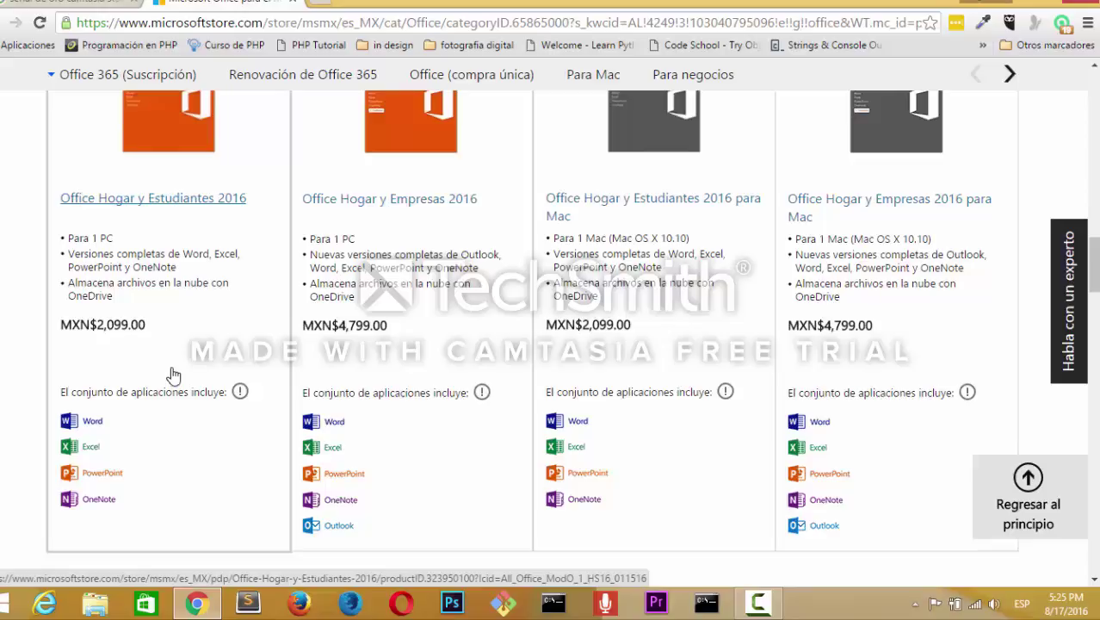
Examine the price and included applications of Office Hogar y Empresas 2016, and look at the 2016 suites for Mac.
scroll(176, 371, "up", 3)
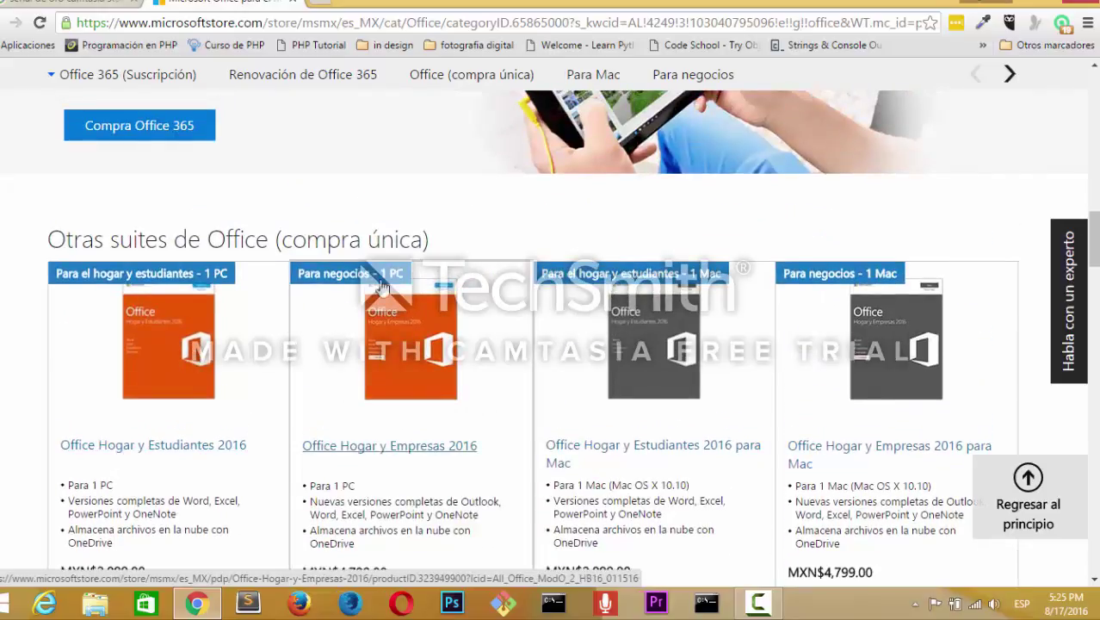
scroll(381, 274, "down", 2)
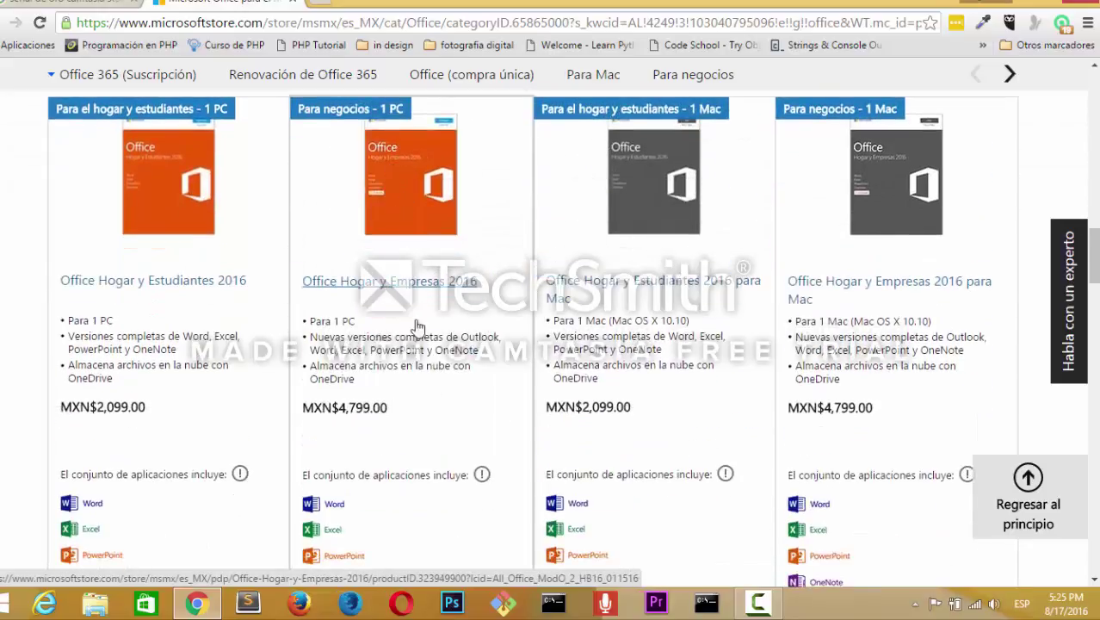
scroll(397, 413, "down", 2)
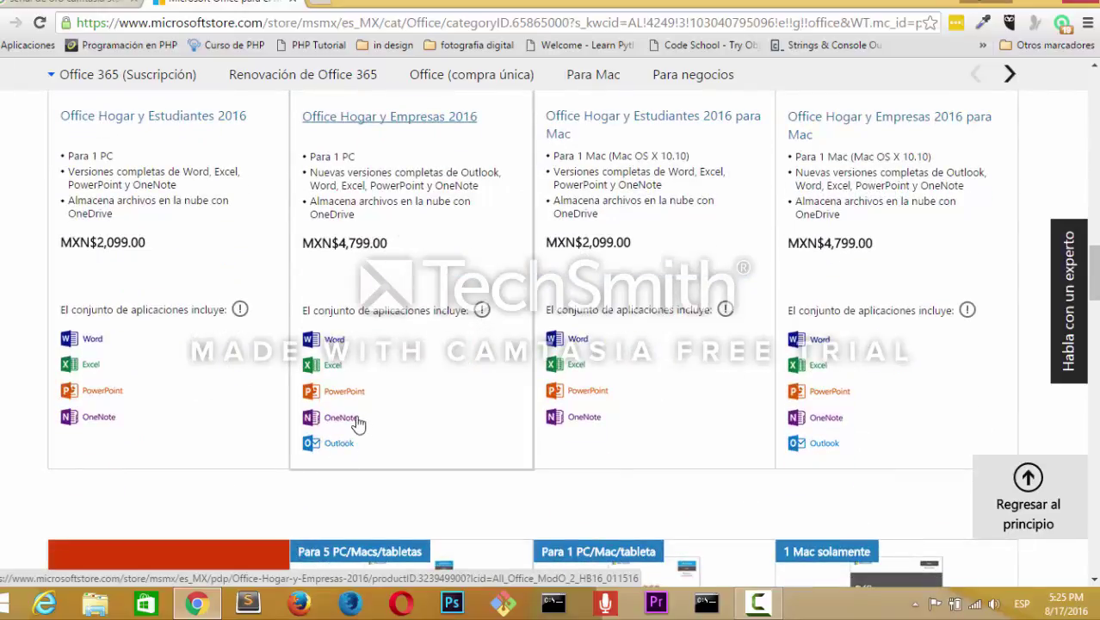
scroll(523, 219, "up", 3)
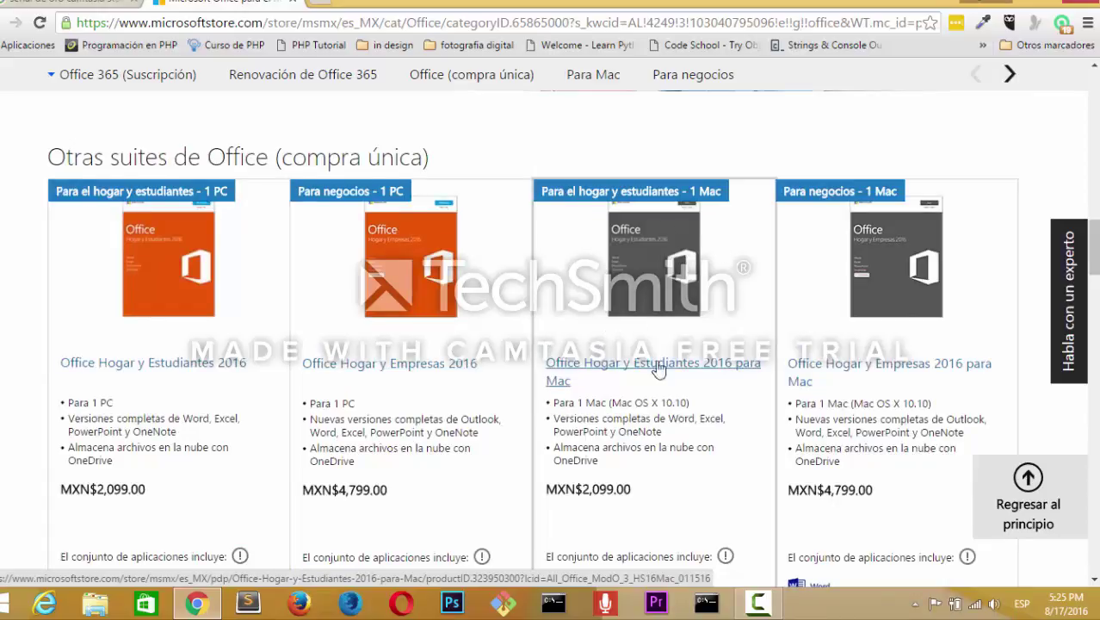
scroll(658, 369, "up", 2)
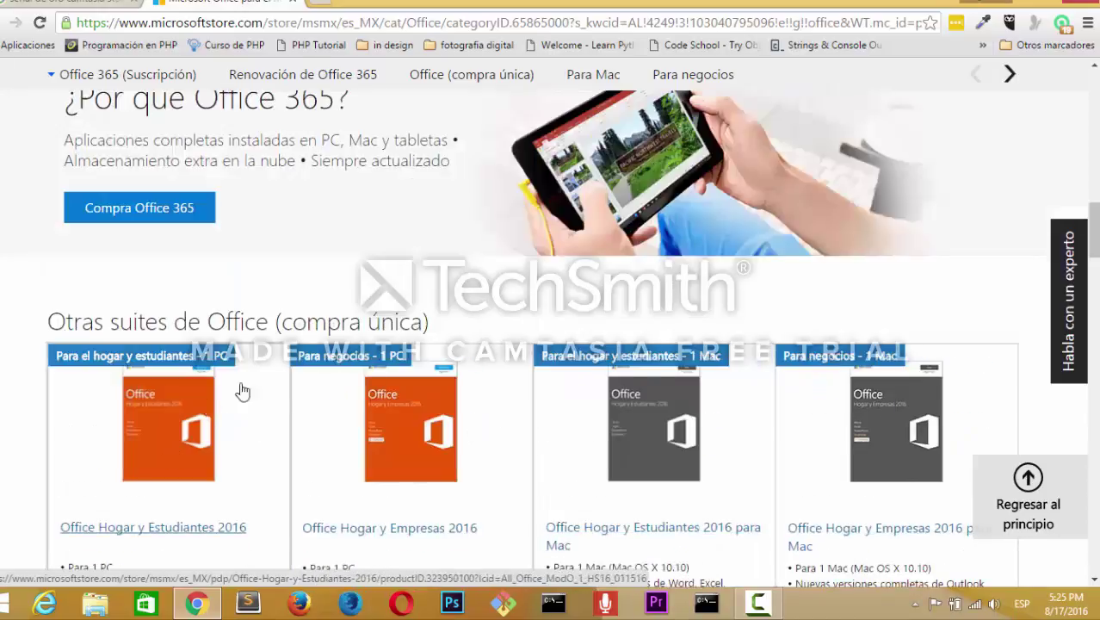
Return to the Office 365 subscription plans and review the Office 365 Hogar offer again.
scroll(123, 335, "up", 6)
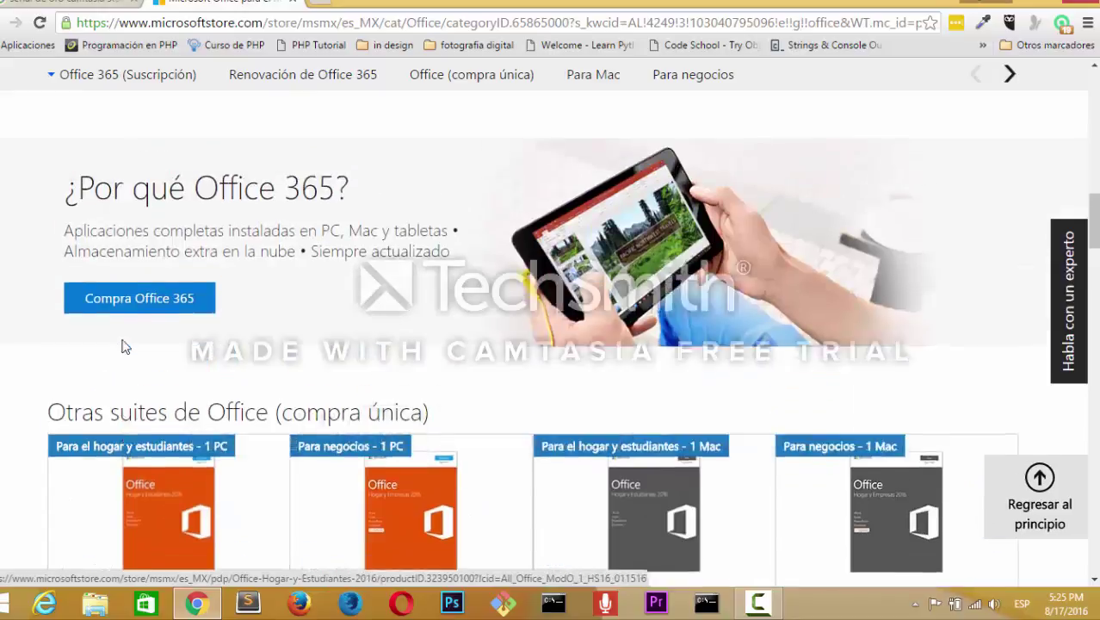
scroll(120, 325, "up", 3)
scroll(118, 327, "down", 2)
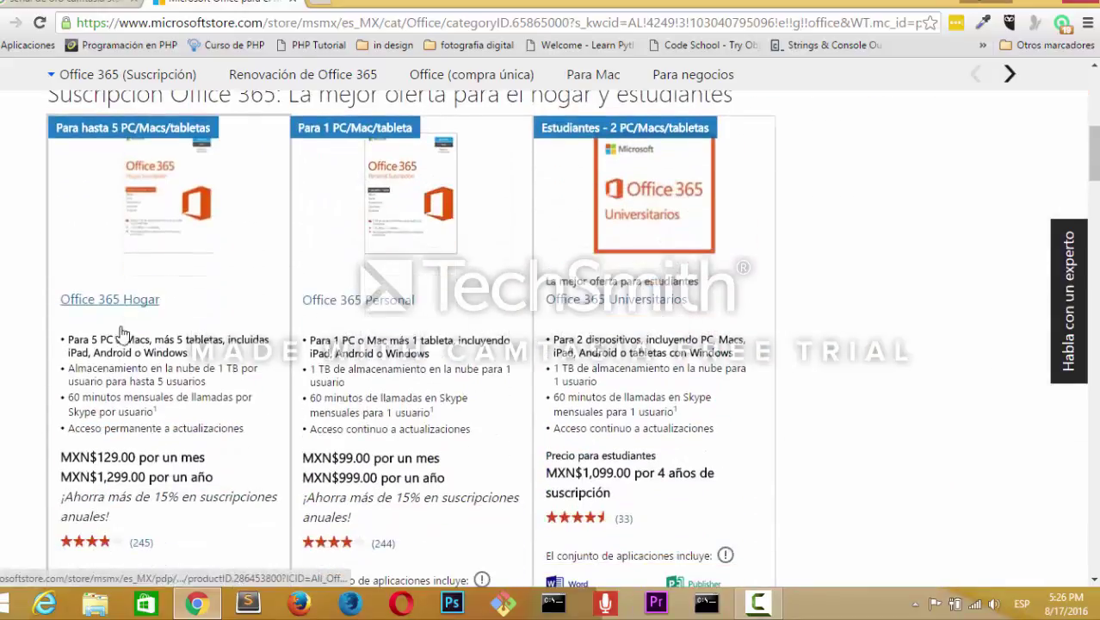
scroll(23, 214, "up", 1)
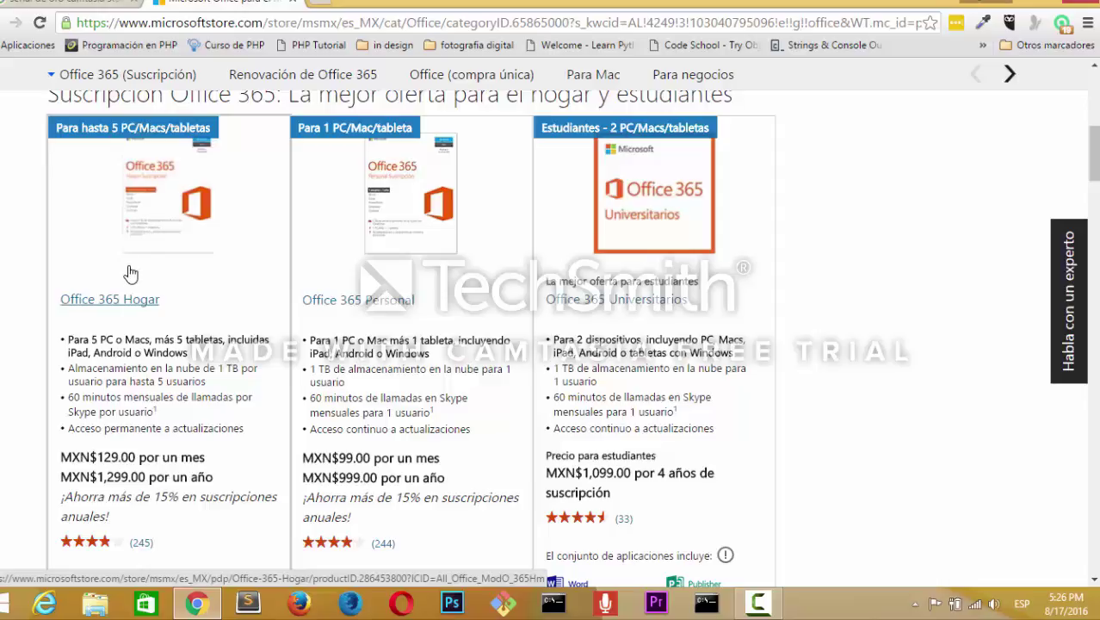
scroll(337, 255, "up", 6)
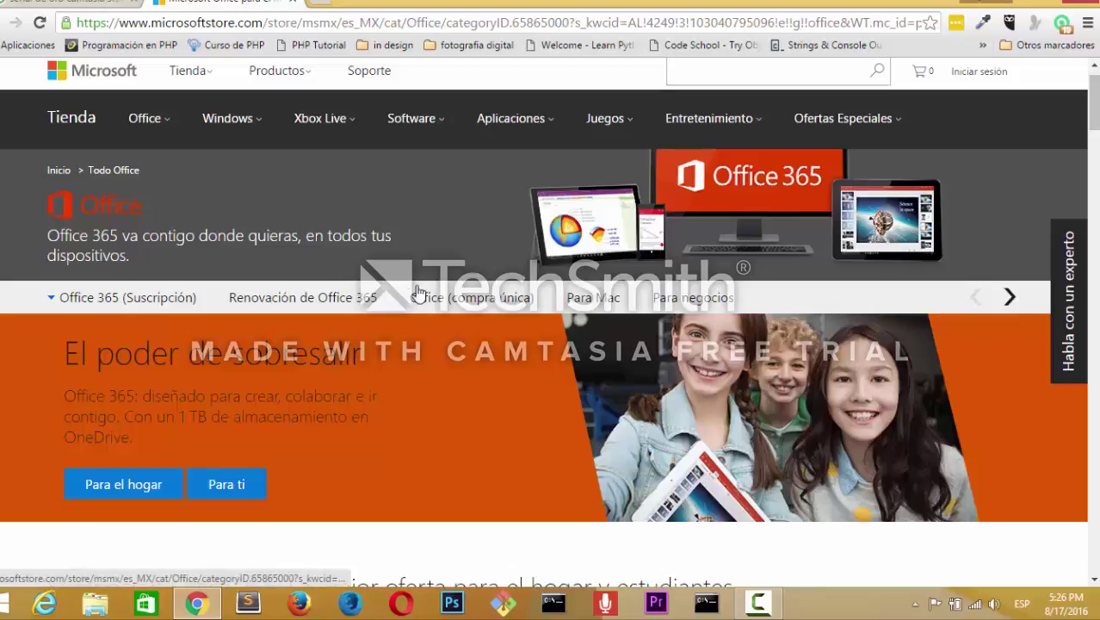
left_click(319, 4)
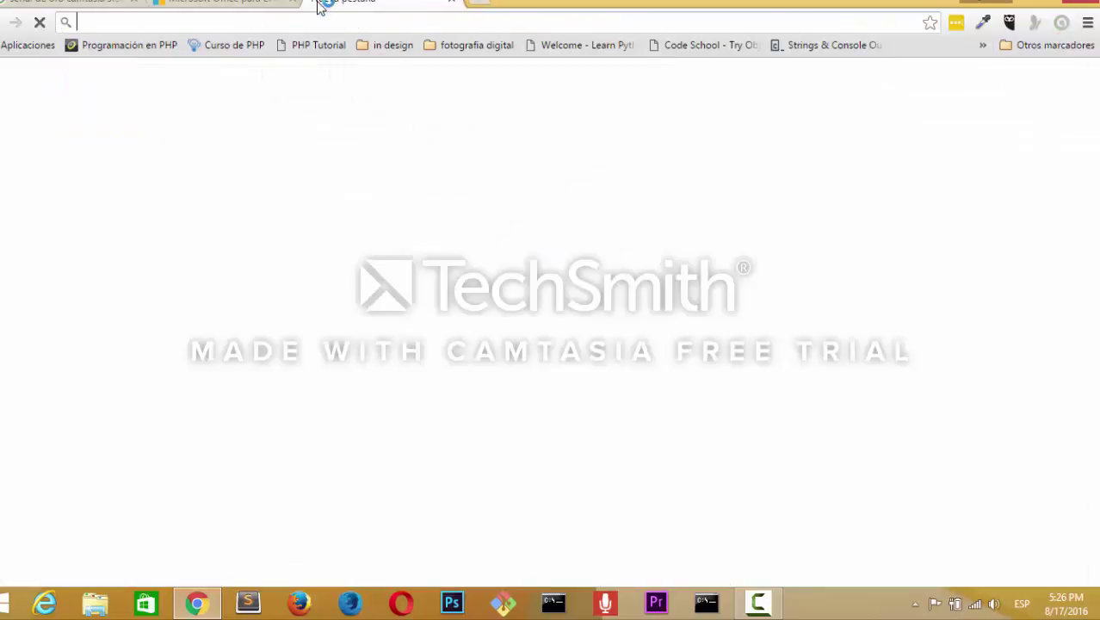
type("www.")
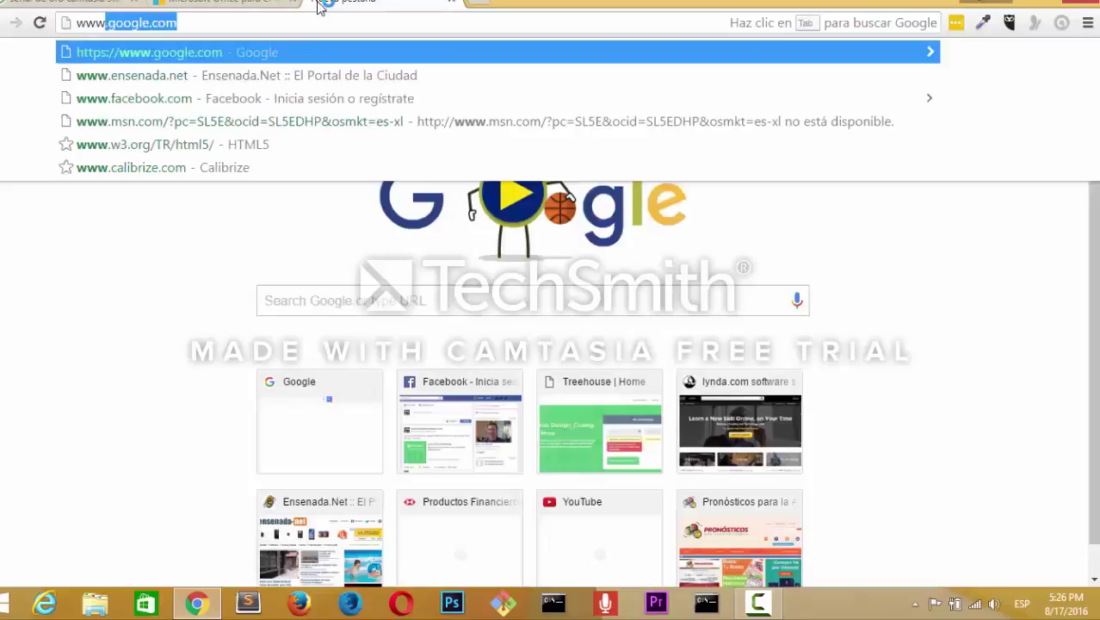
type("hotma")
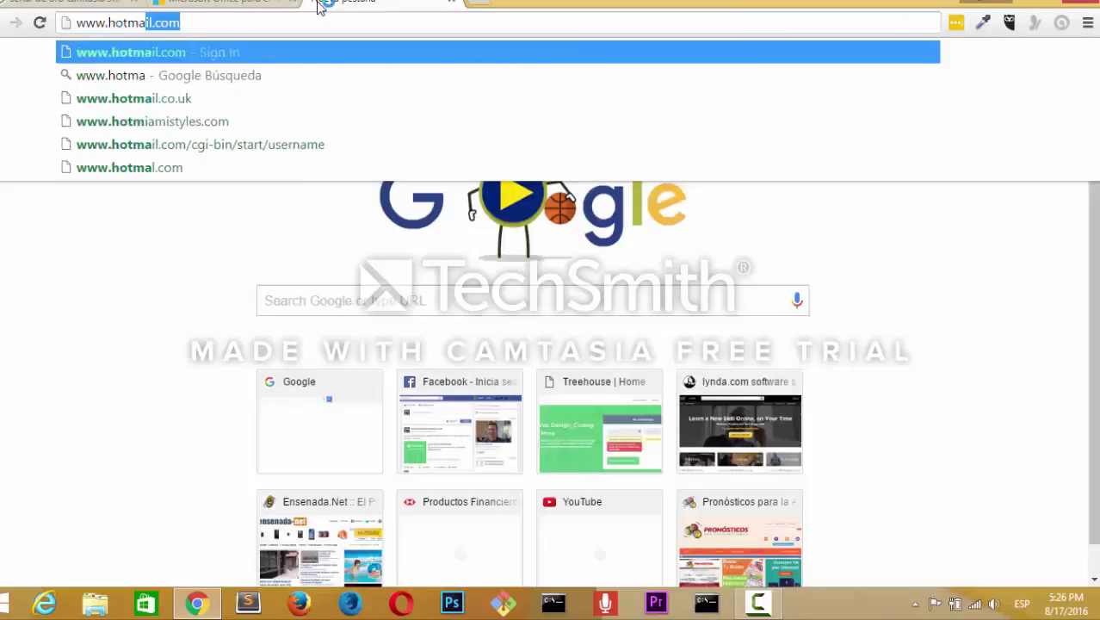
type("il.com")
key("Return")
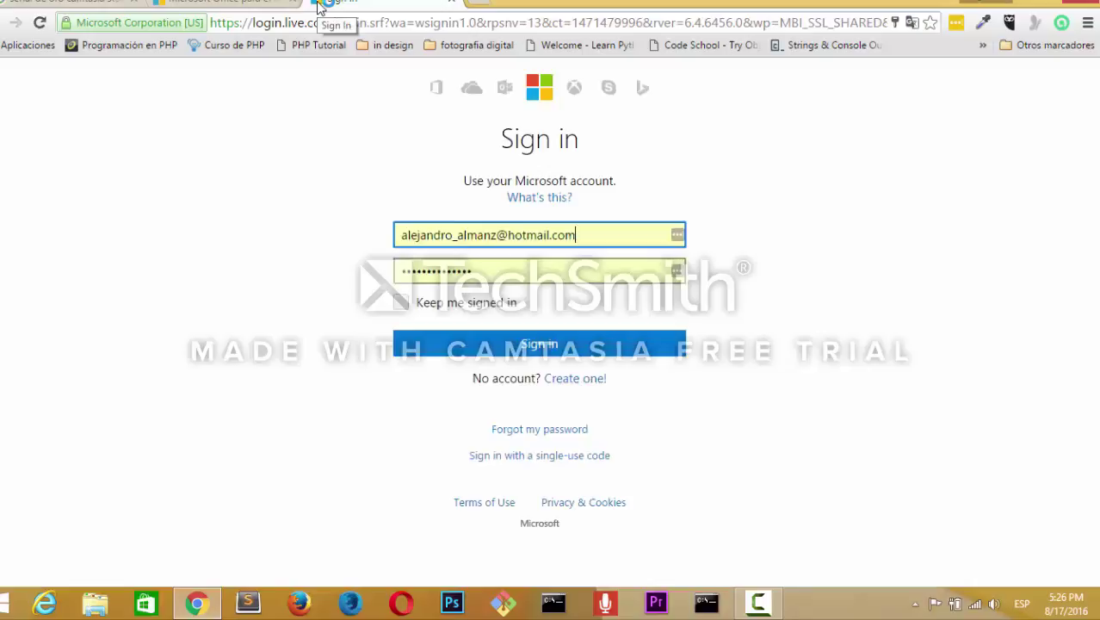
left_click(546, 349)
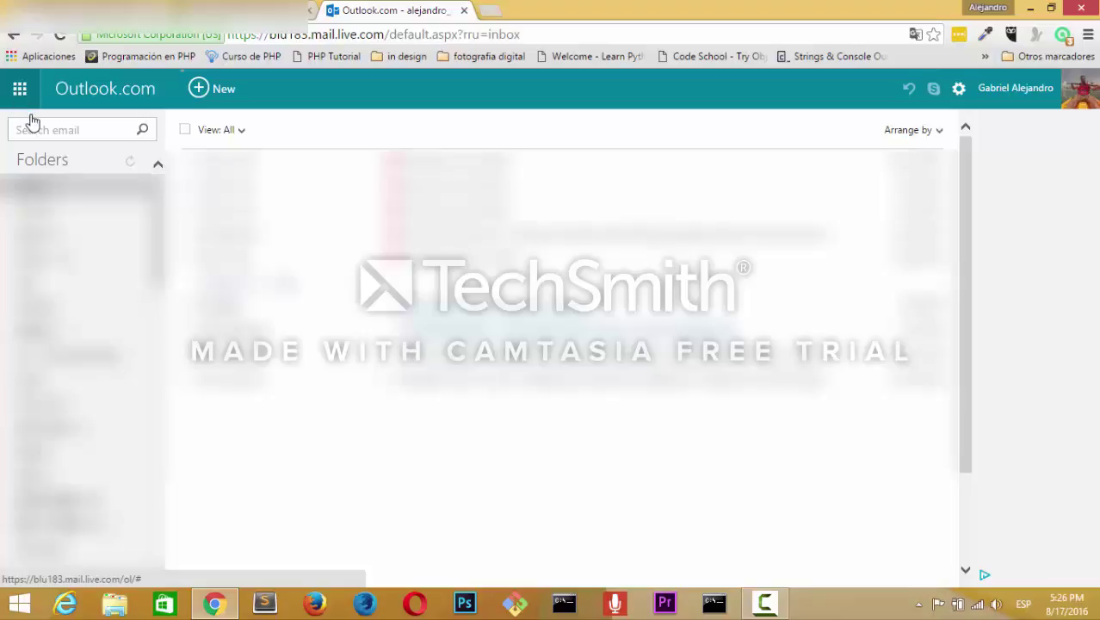
Open Word Online from the Outlook.com mailbox and create a new blank document.
left_click(20, 88)
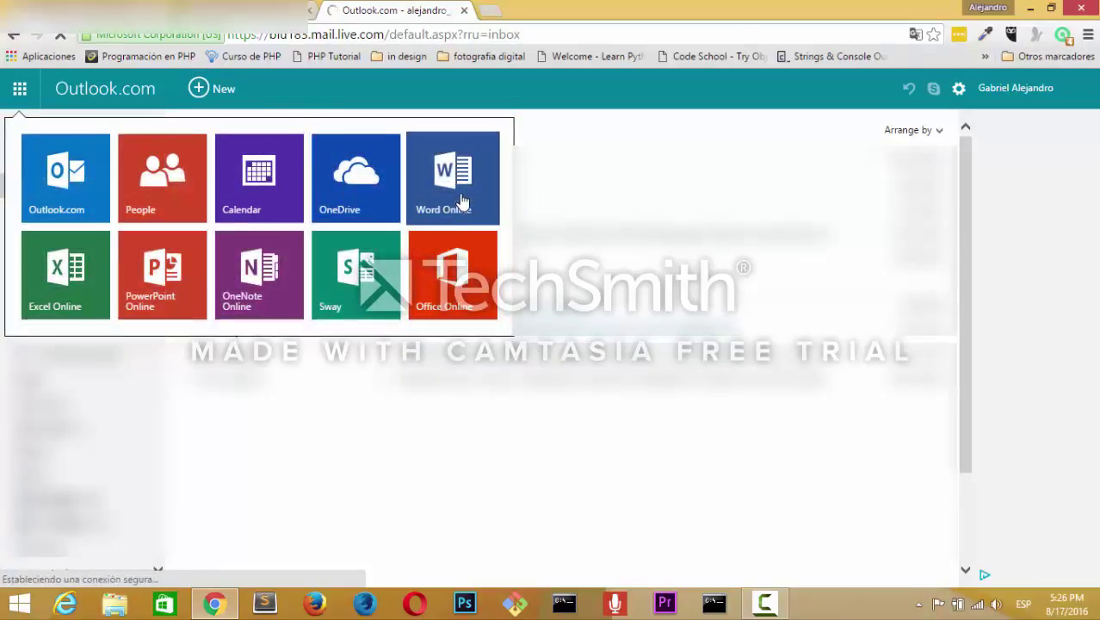
left_click(463, 201)
left_click(355, 299)
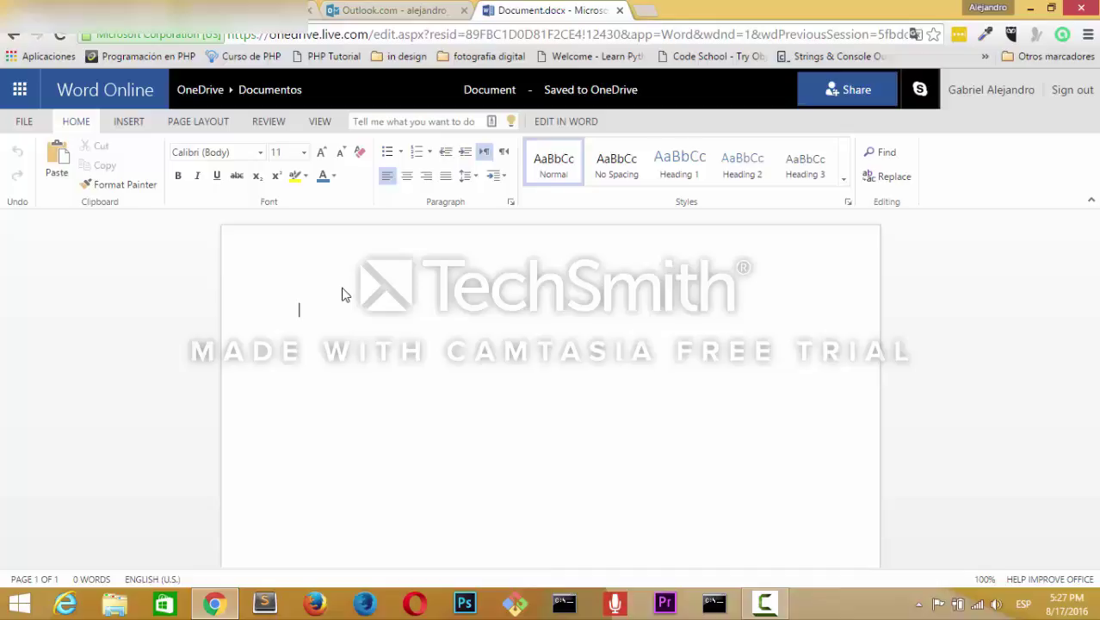
Return to the Outlook.com mailbox, open Excel Online and create a new blank workbook.
left_click(417, 10)
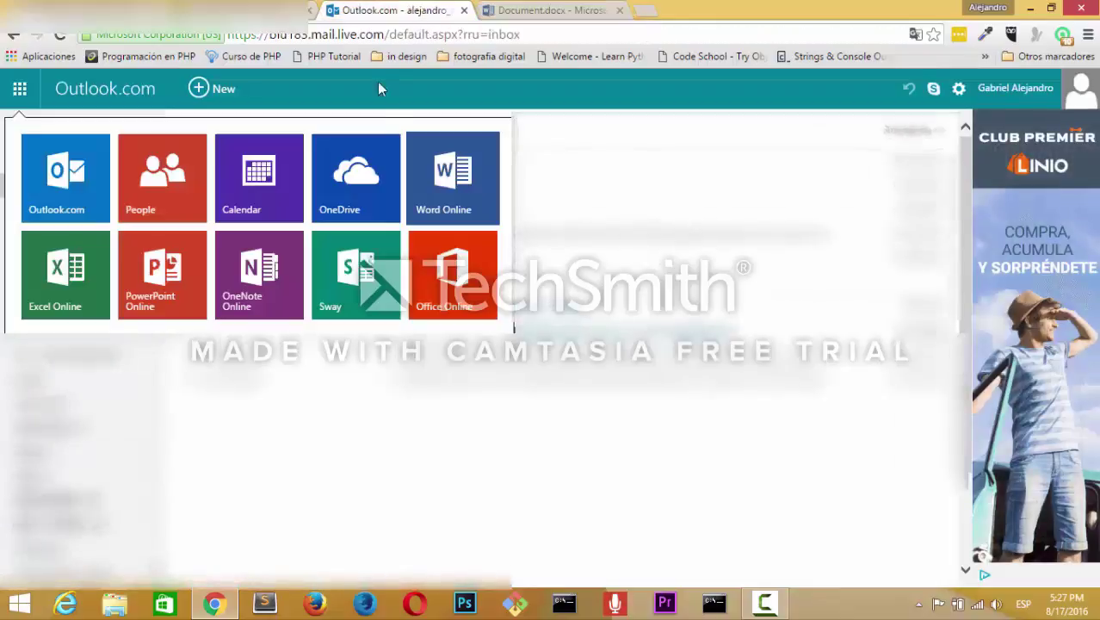
left_click(65, 287)
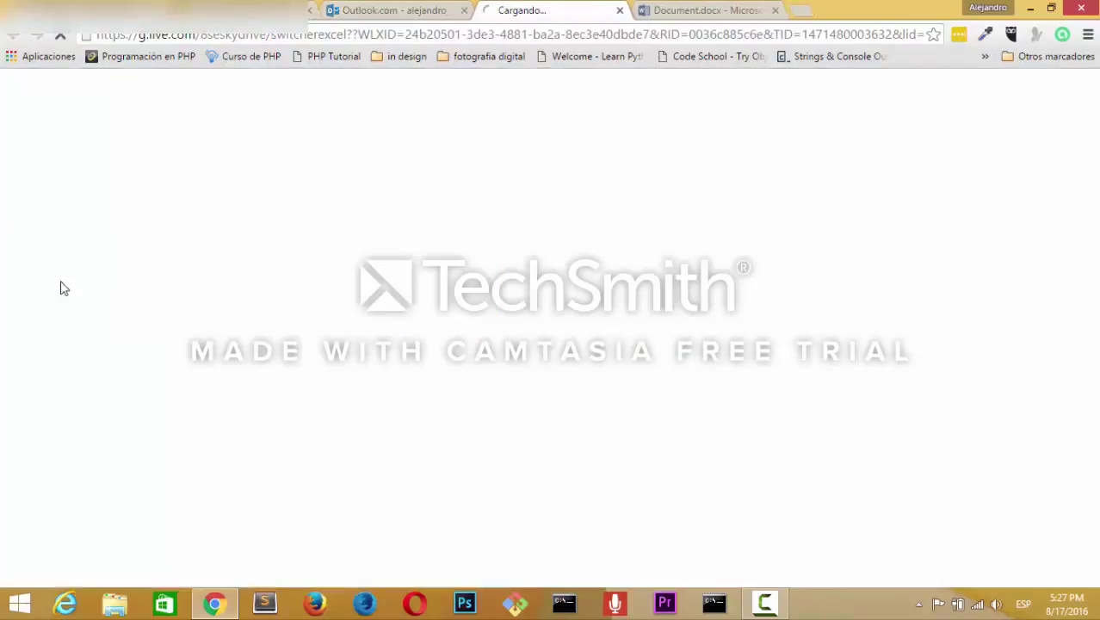
left_click(393, 287)
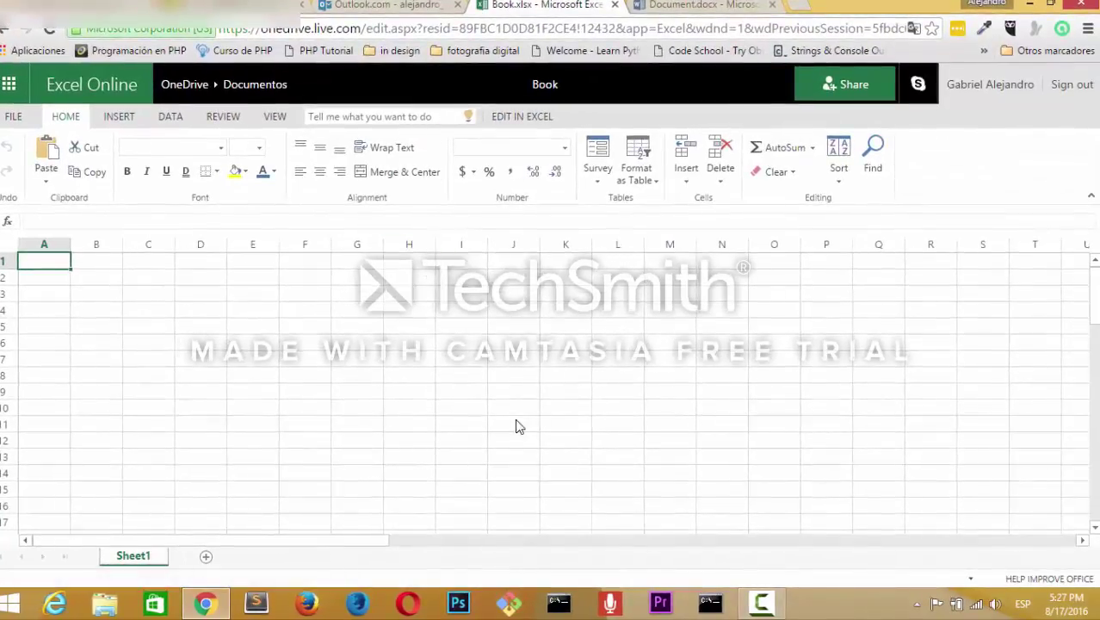
Return to the Outlook.com mailbox, open PowerPoint Online and create a new blank presentation.
left_click(399, 4)
left_click(155, 270)
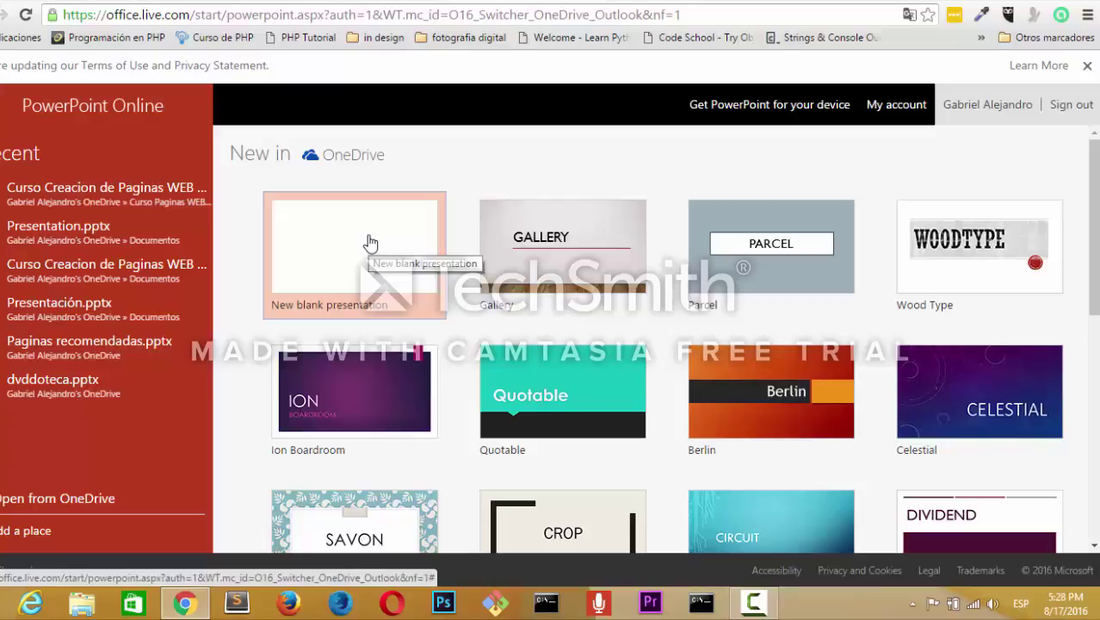
left_click(370, 243)
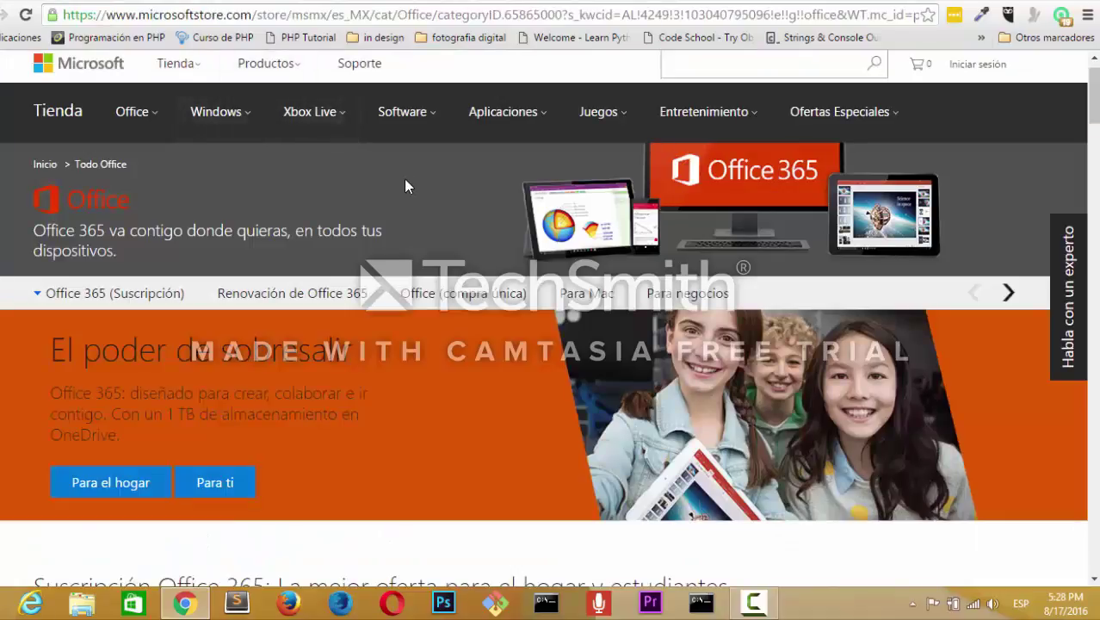
Sign in to the Microsoft Store and open the account's digital content with its downloads and subscriptions.
left_click(971, 69)
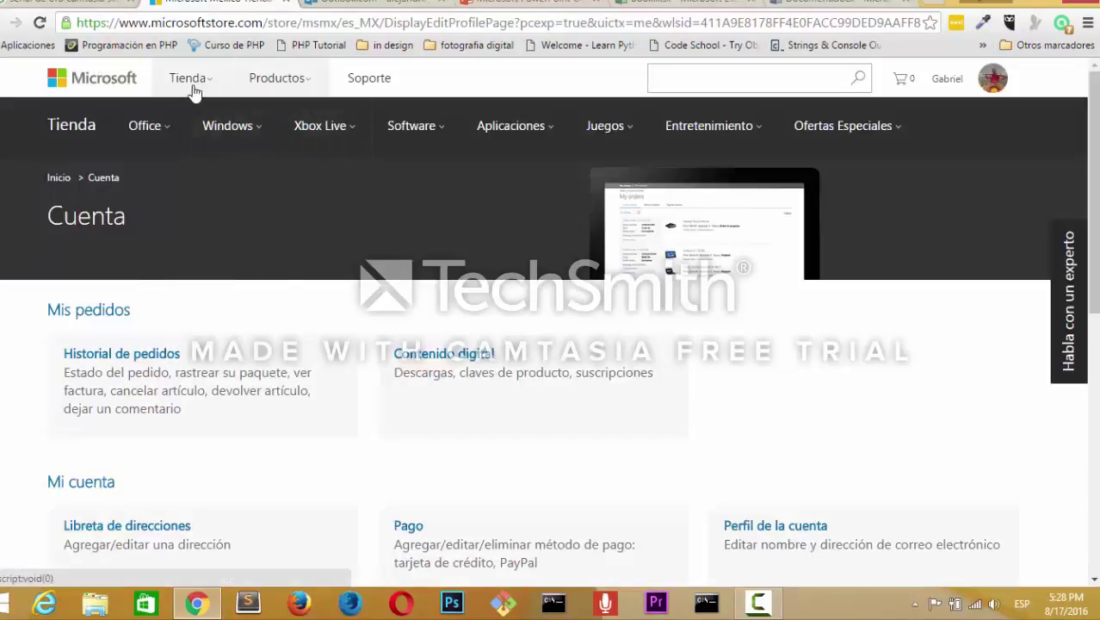
scroll(111, 482, "down", 1)
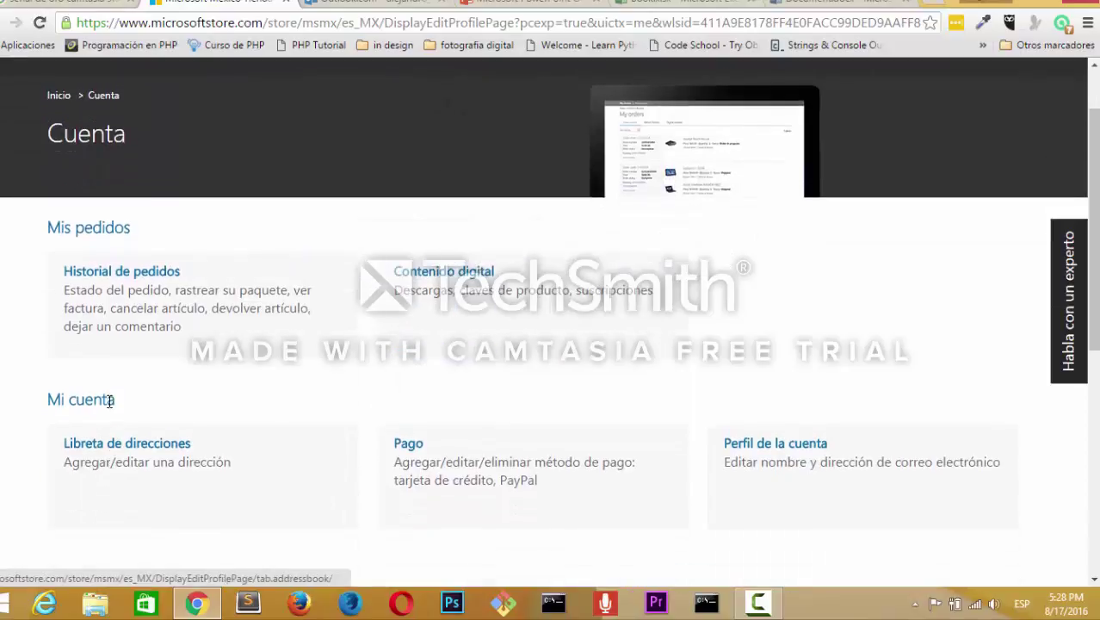
left_click(252, 450)
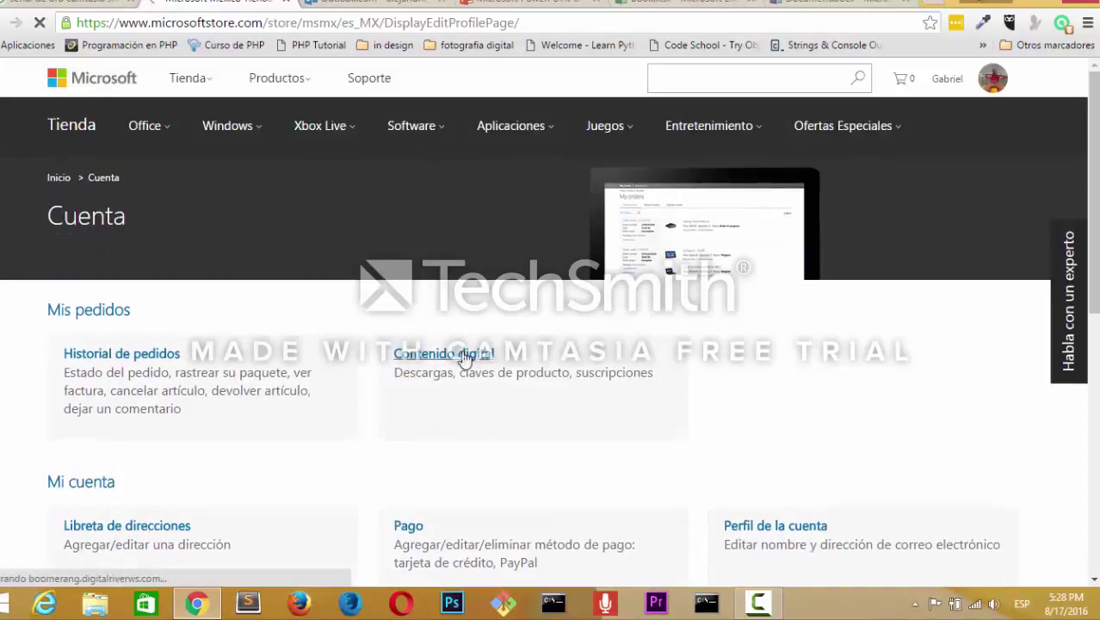
left_click(464, 355)
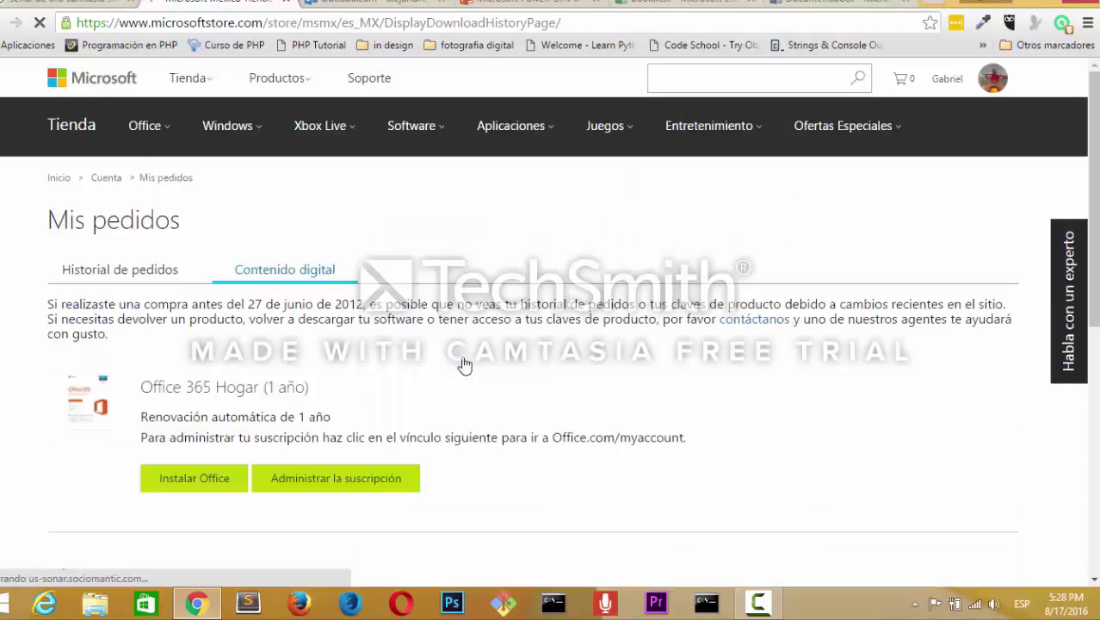
Open the Office account for the purchased Office 365 Hogar (1 año) subscription and review its install information.
scroll(180, 409, "down", 1)
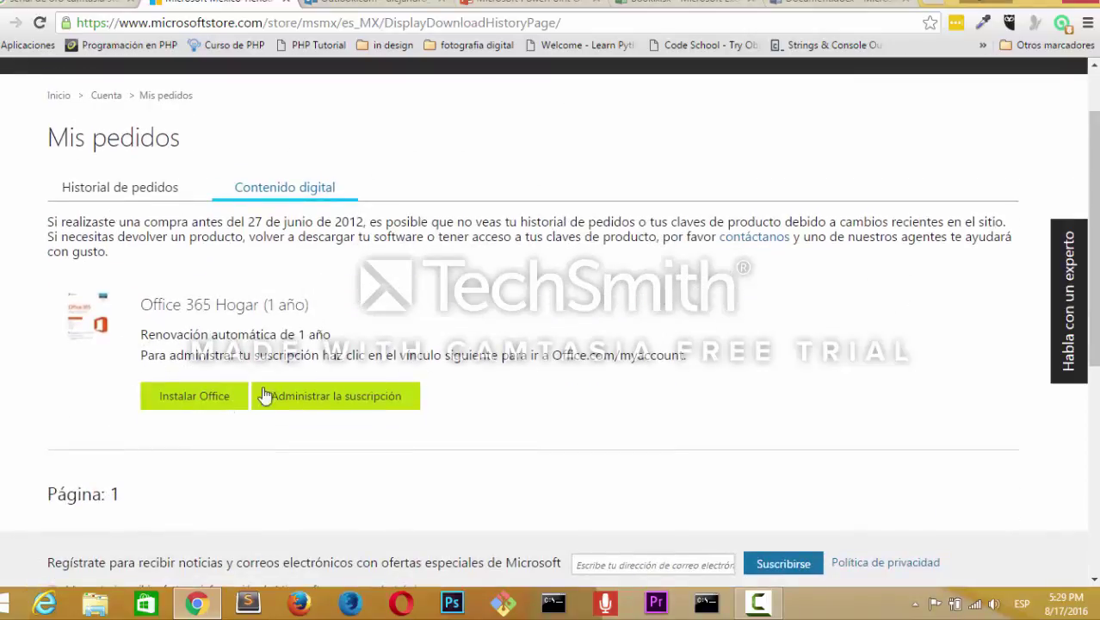
scroll(168, 408, "down", 2)
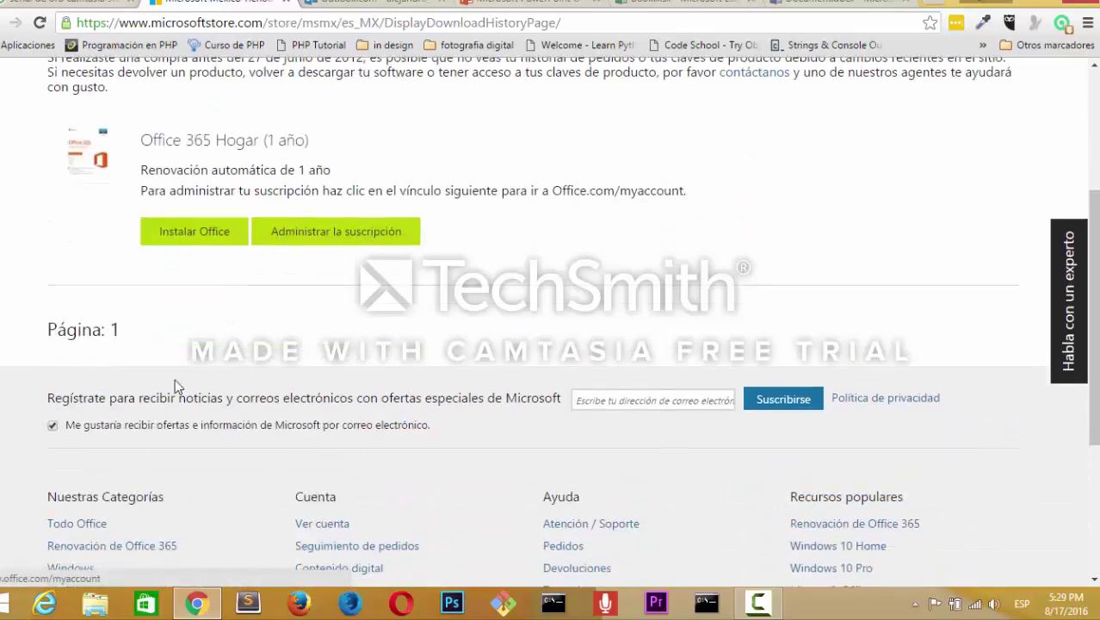
left_click(198, 232)
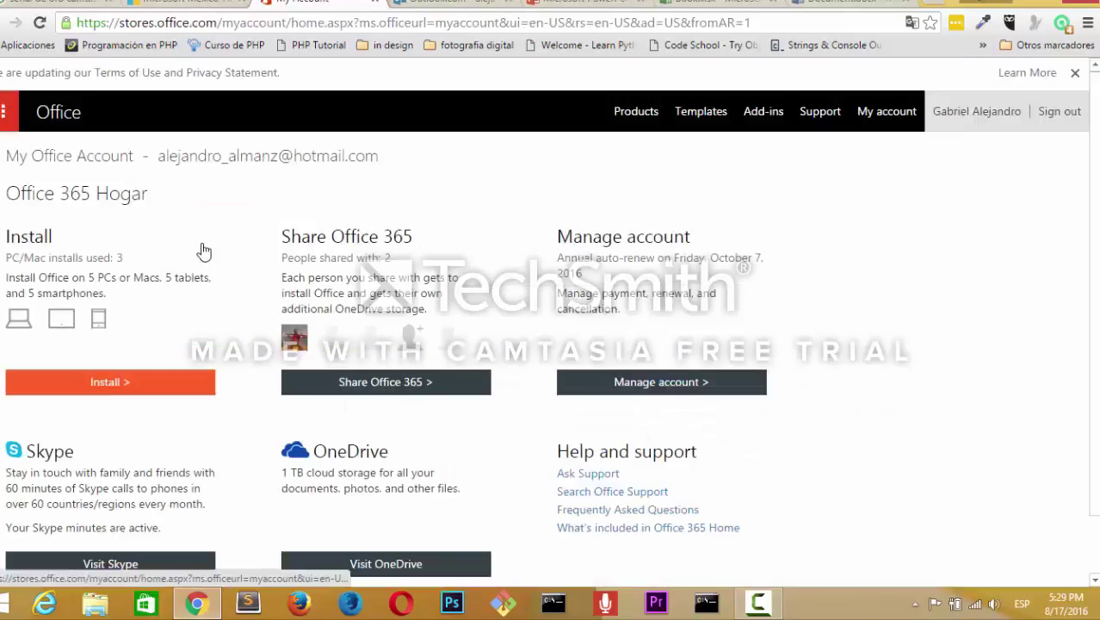
left_click(118, 389)
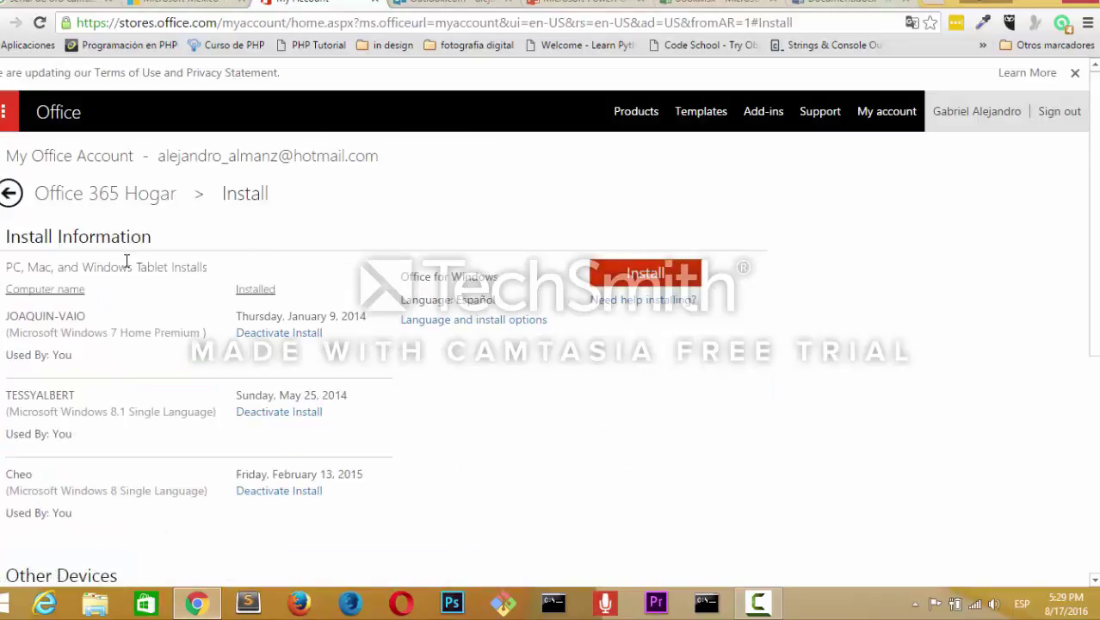
scroll(49, 420, "down", 1)
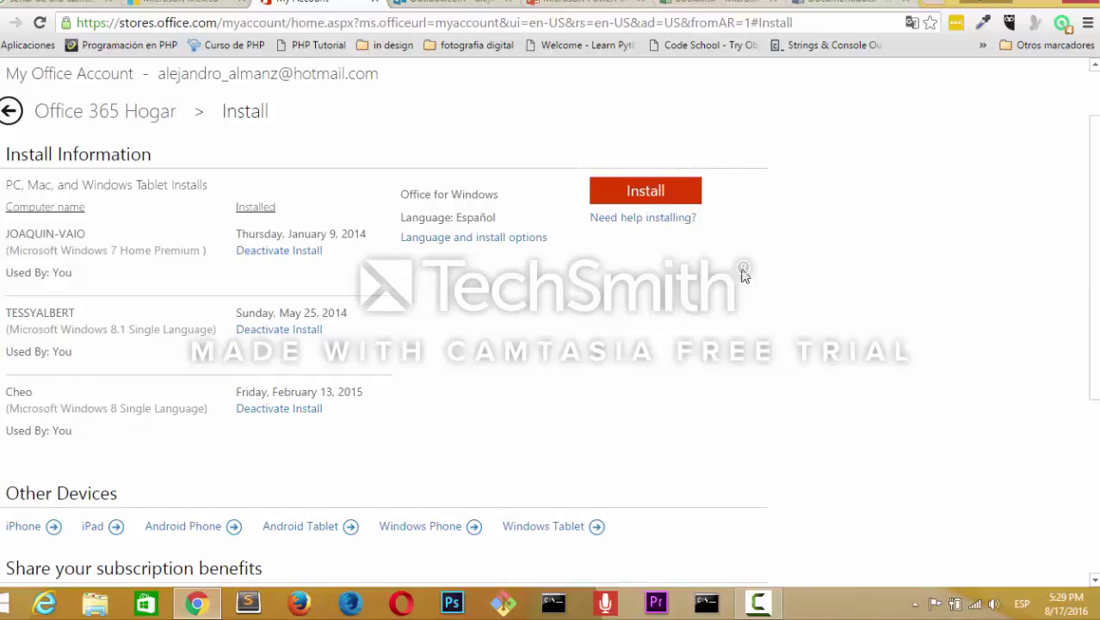
Download the Office 365 Hogar installer for Windows and save the setup file in the Downloads folder.
left_click(664, 194)
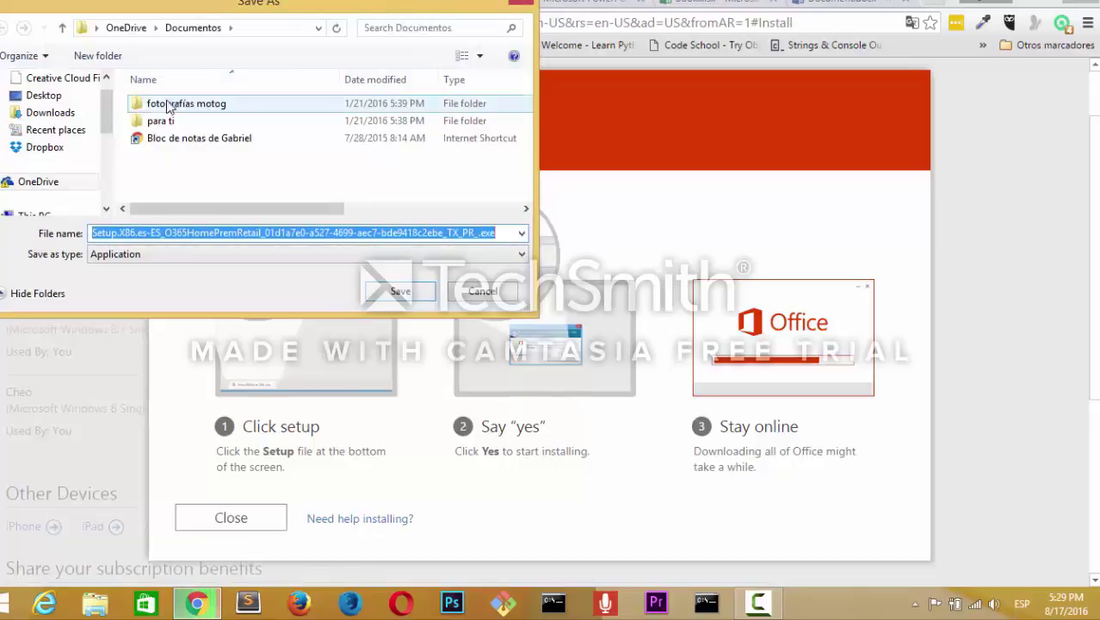
left_click(59, 114)
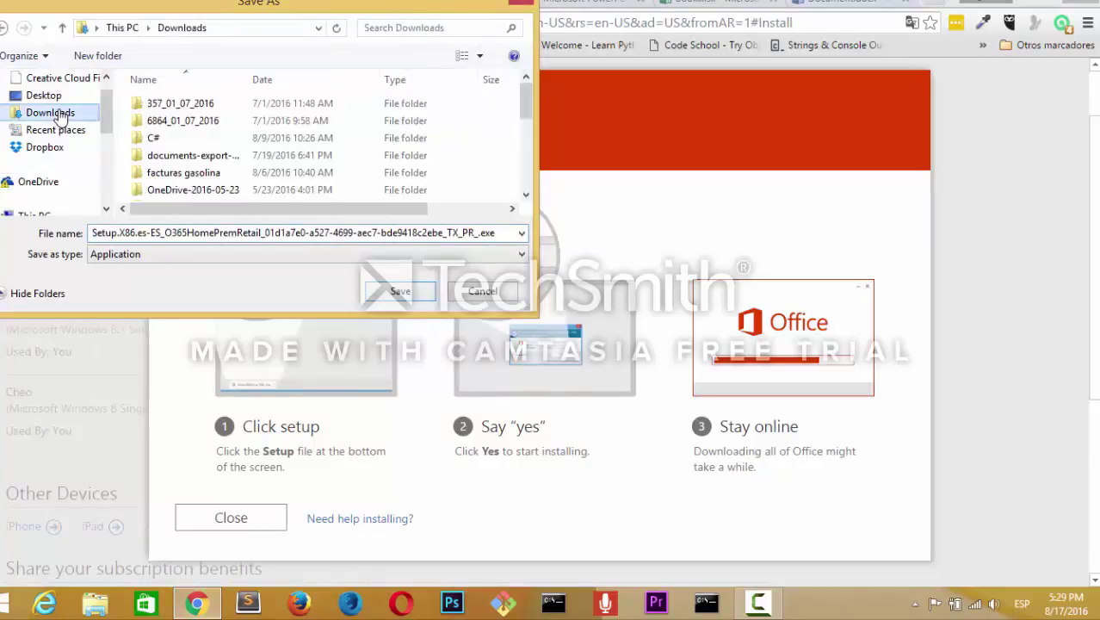
left_click(401, 292)
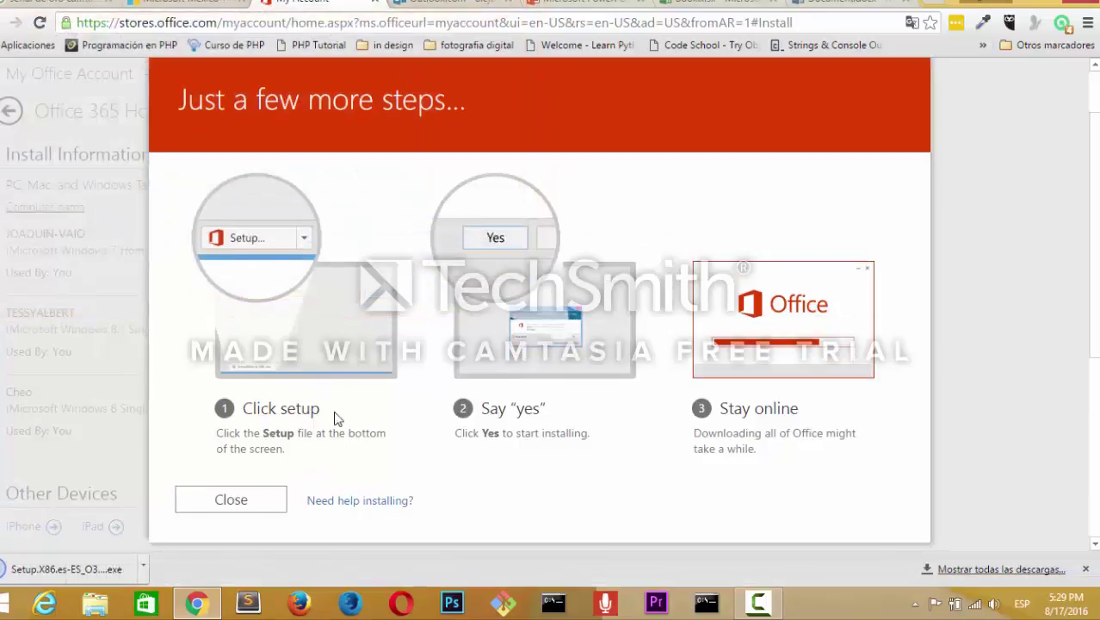
Run the downloaded Office setup file with the browser minimized, and close the installer once the installation is complete.
left_click(81, 570)
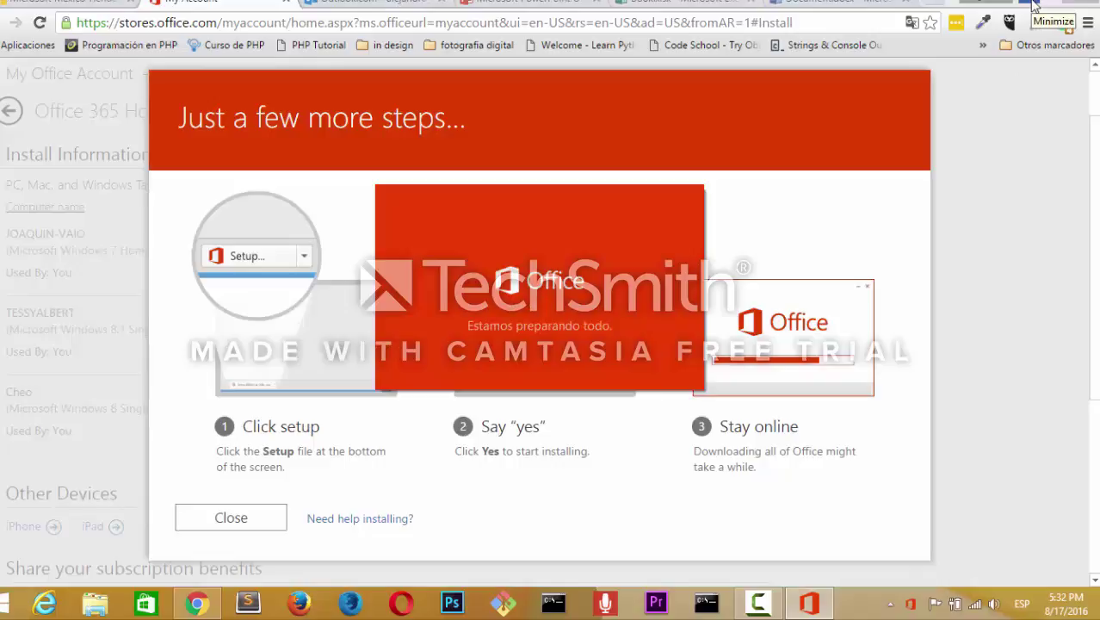
left_click(1033, 6)
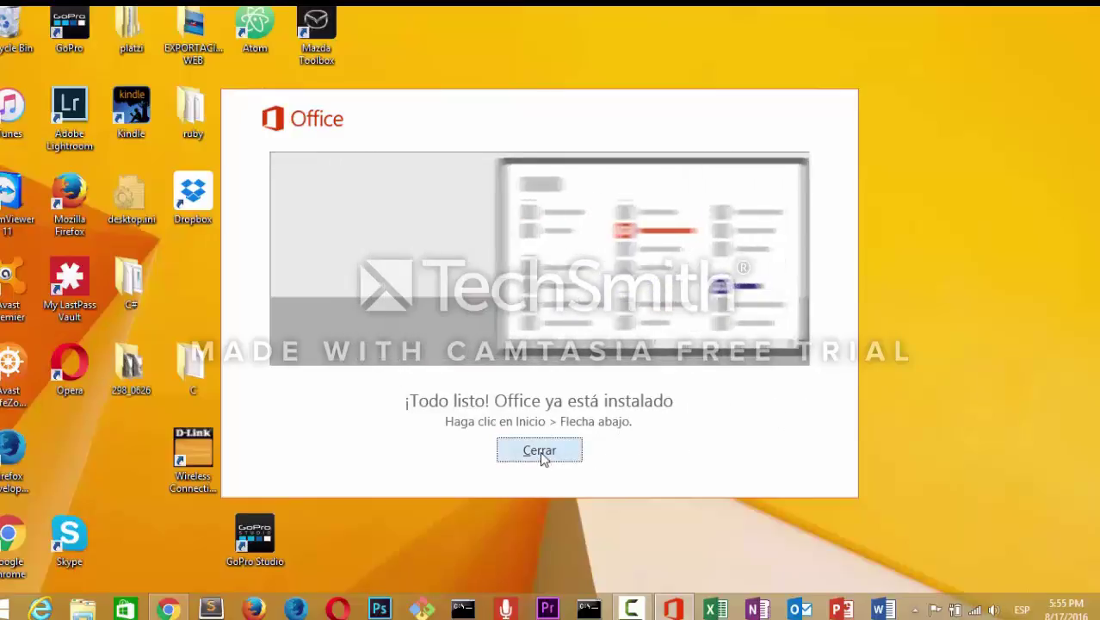
left_click(540, 451)
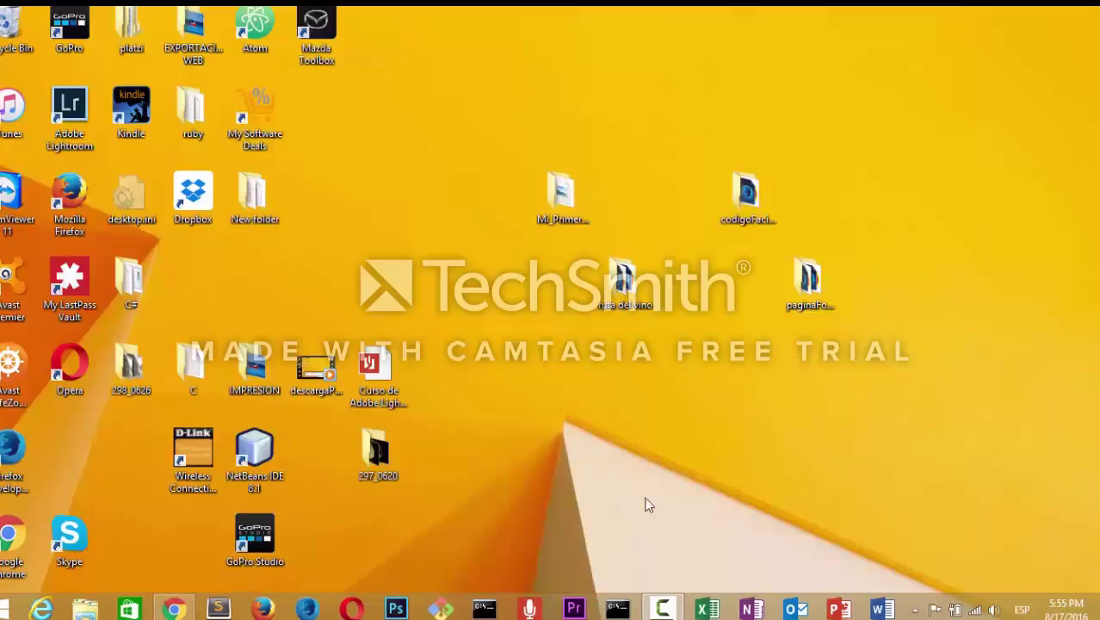
Open the newly installed desktop version of Word and create a blank document.
left_click(711, 609)
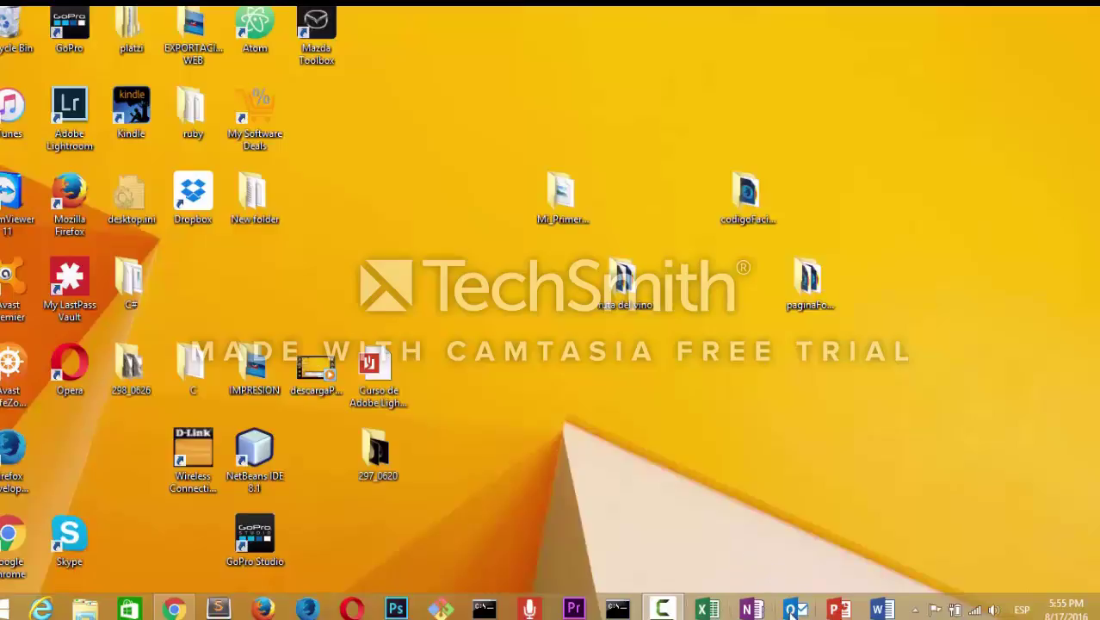
left_click(884, 610)
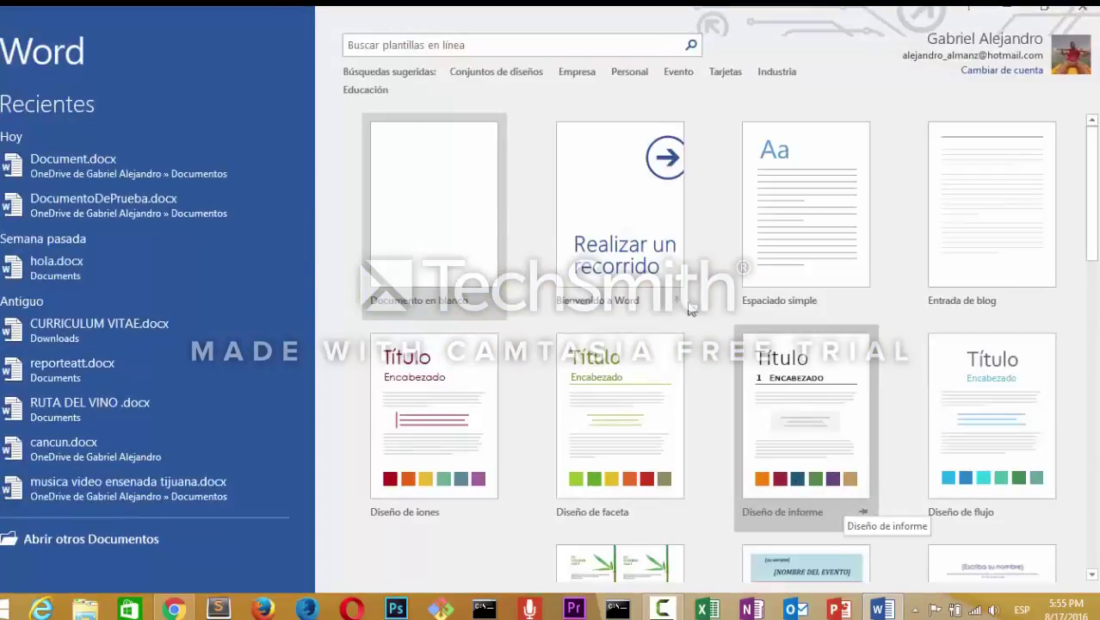
left_click(451, 227)
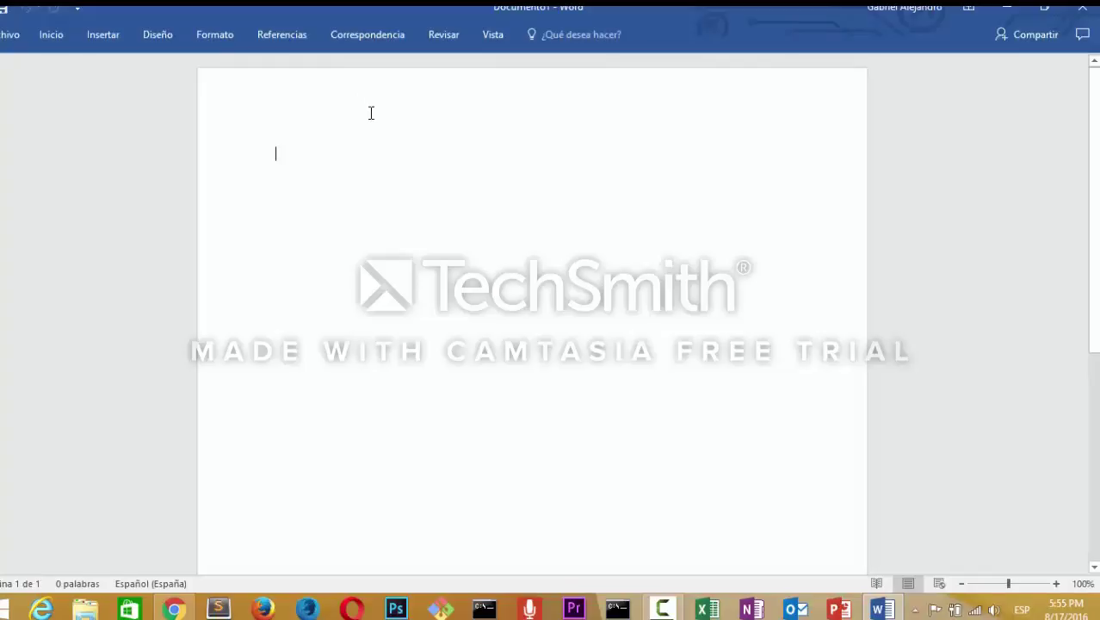
Examine the Inicio, Insertar, Diseño, Formato, Referencias, Correspondencia, Revisar and Vista commands in desktop Word.
left_click(66, 39)
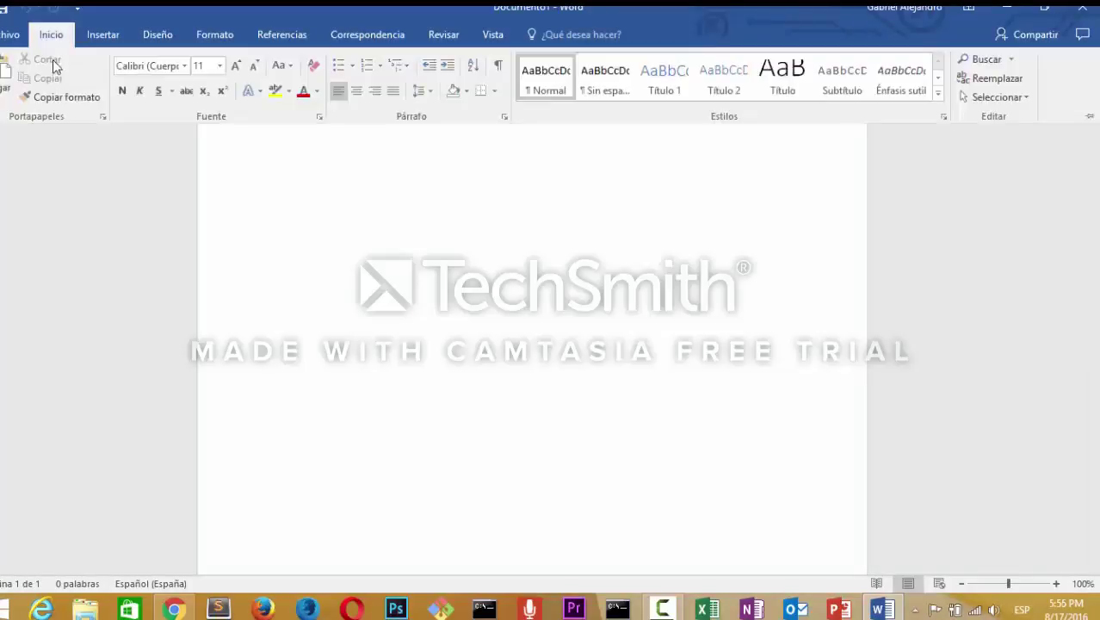
left_click(105, 36)
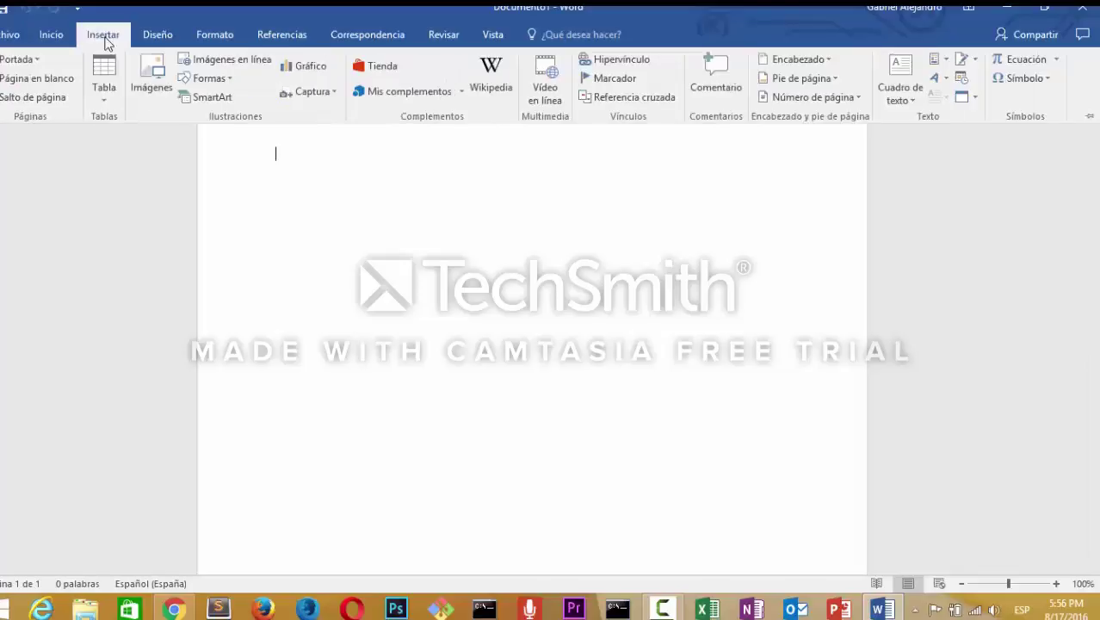
left_click(158, 39)
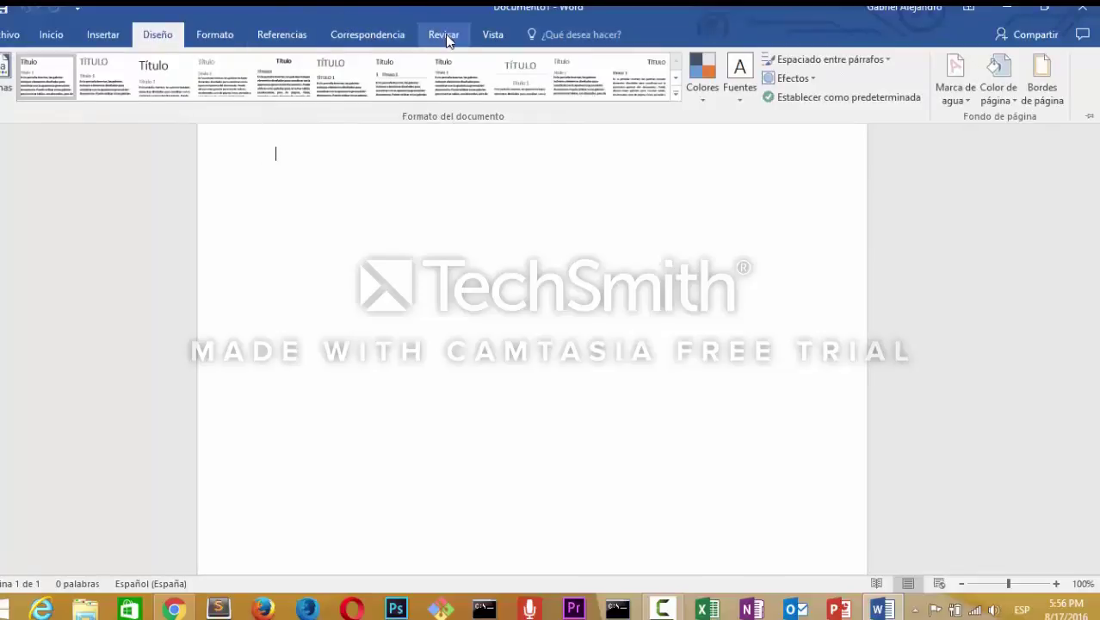
left_click(221, 33)
left_click(291, 36)
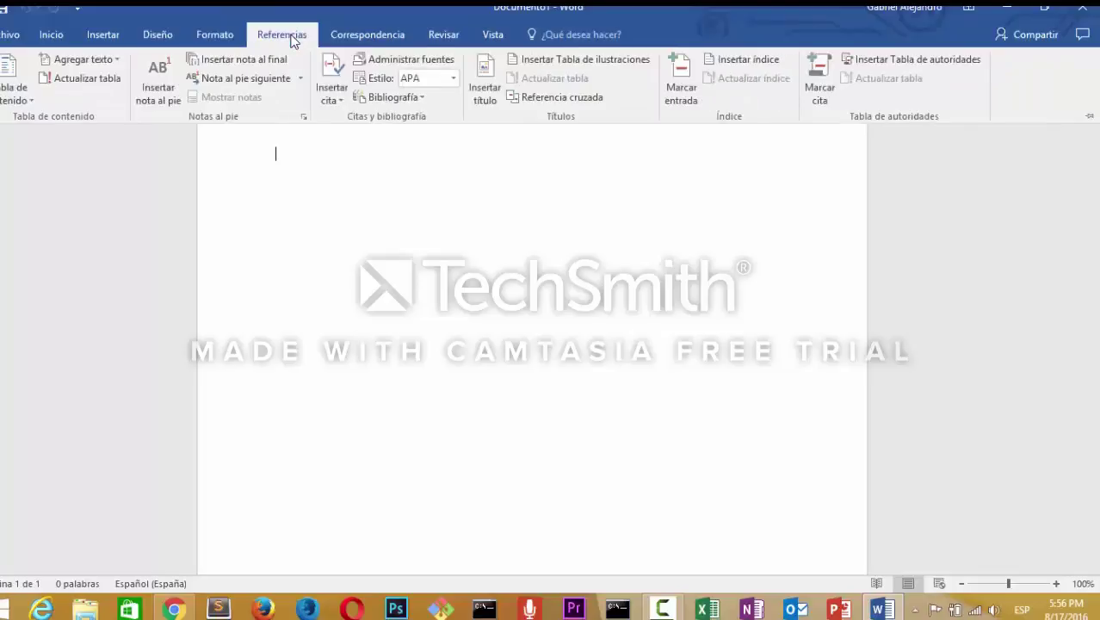
left_click(369, 38)
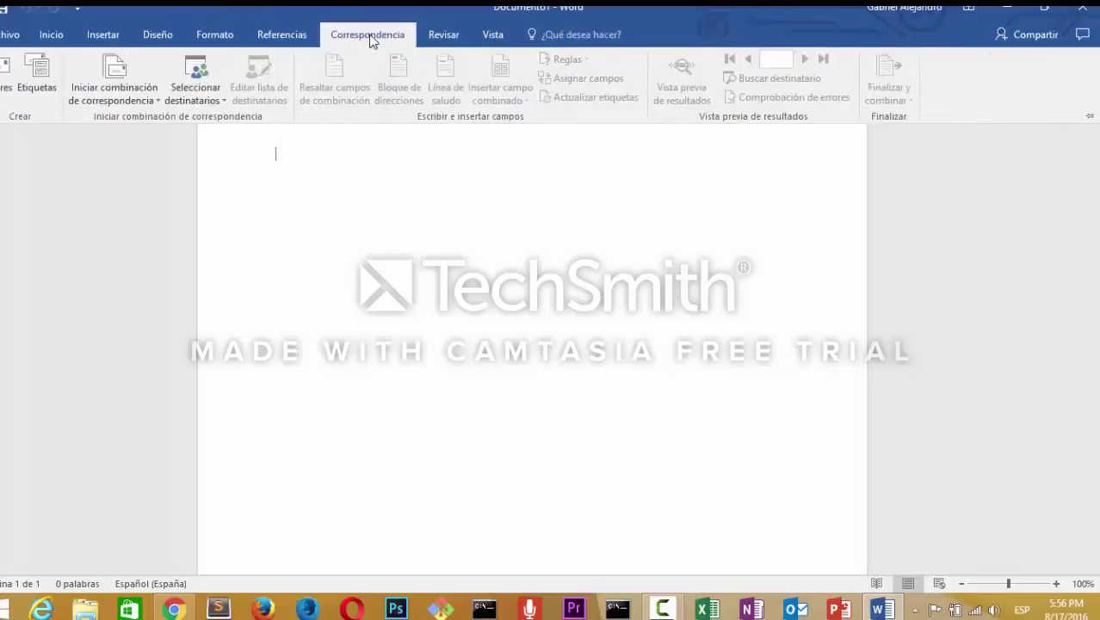
left_click(439, 39)
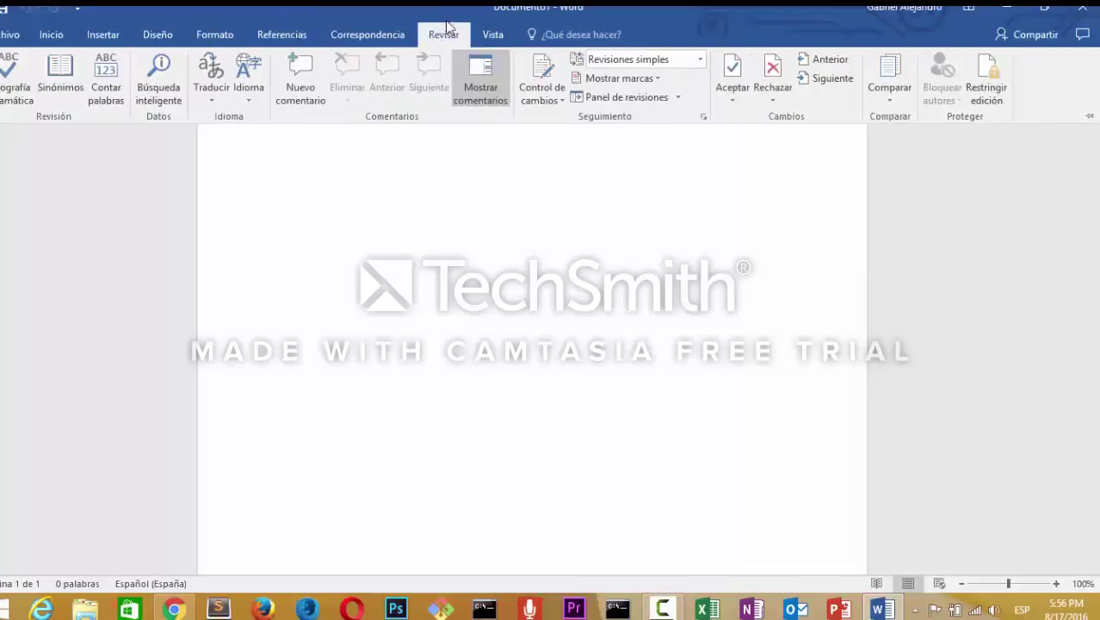
left_click(490, 38)
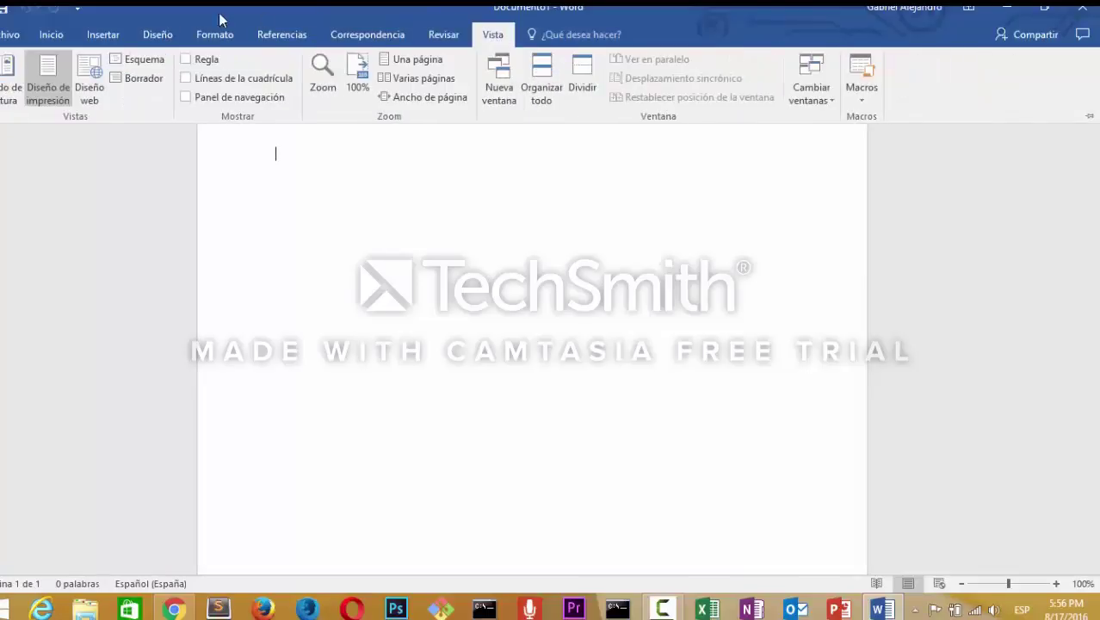
Switch to the Word Online document in the browser to compare its commands with desktop Word, and return to the desktop document.
left_click(1006, 10)
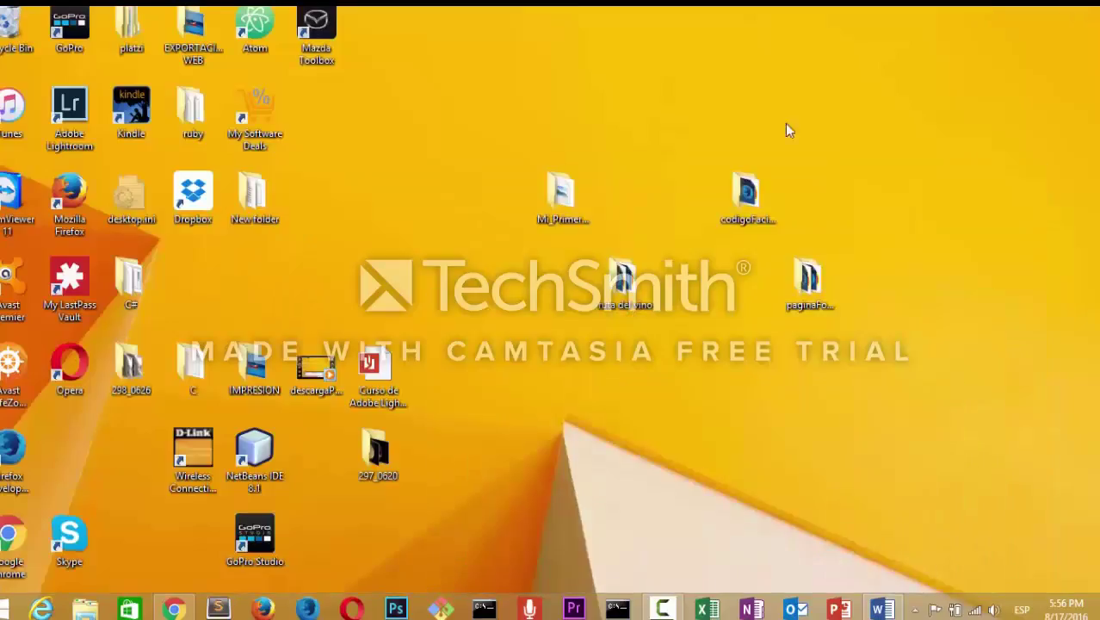
left_click(174, 609)
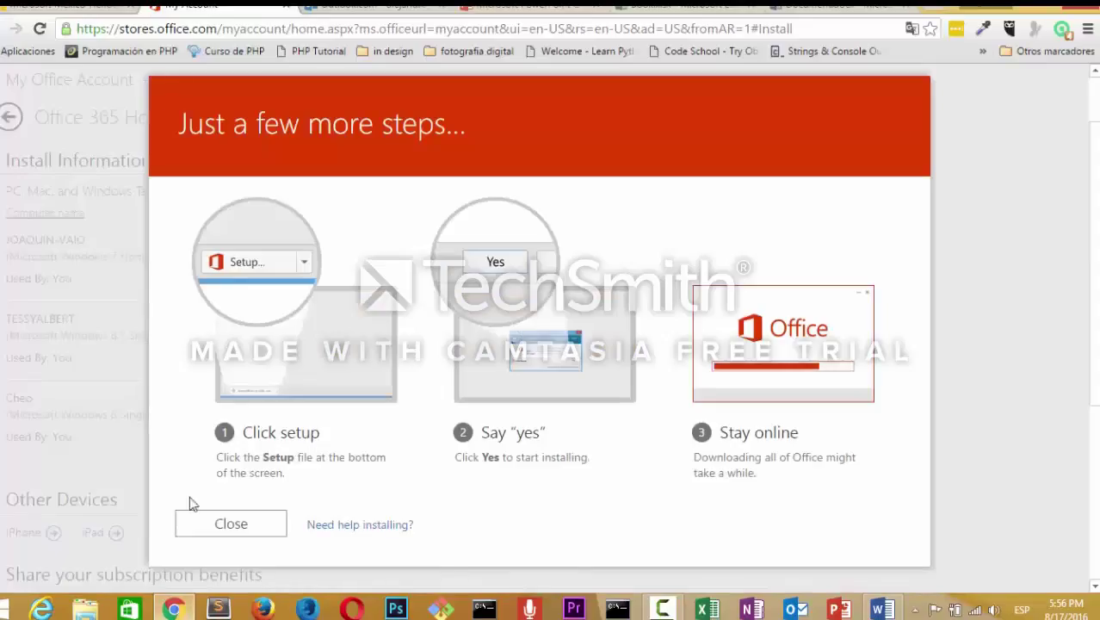
left_click(809, 7)
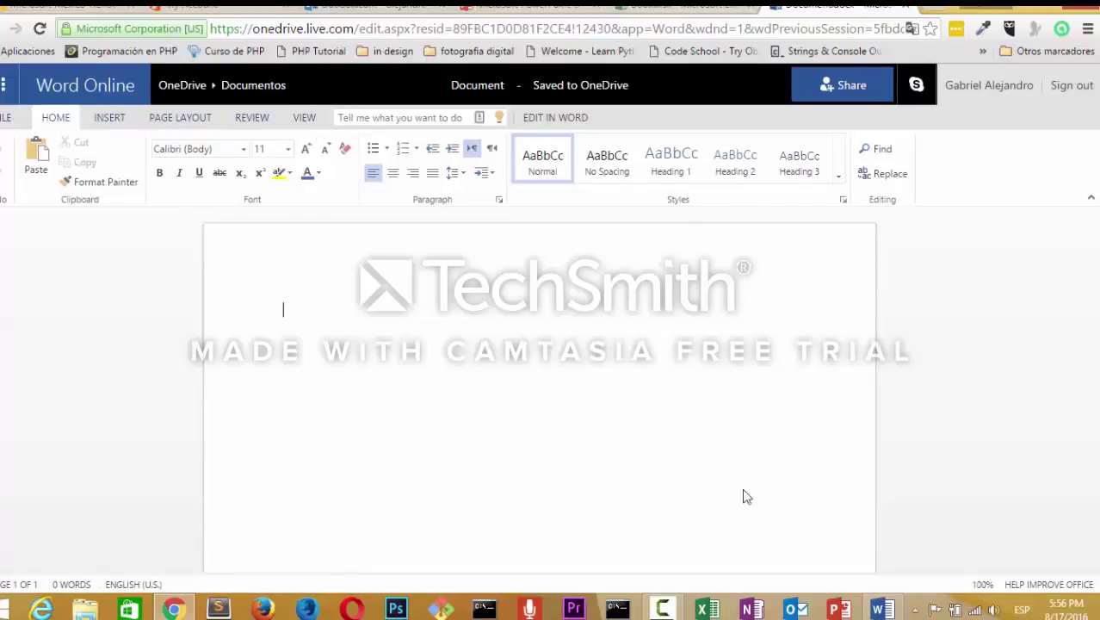
left_click(882, 609)
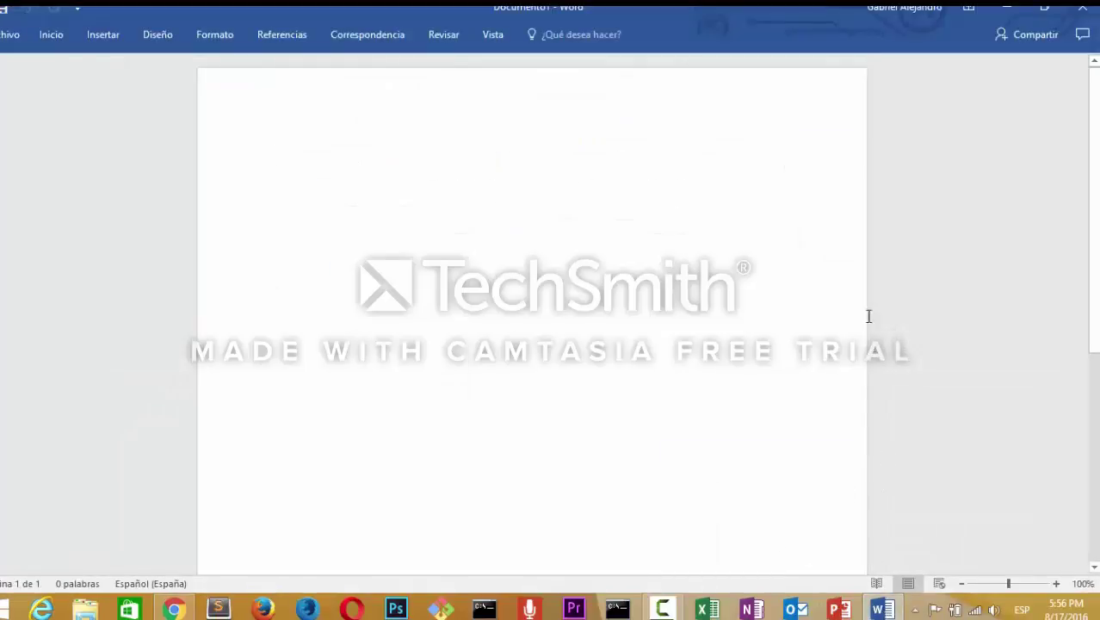